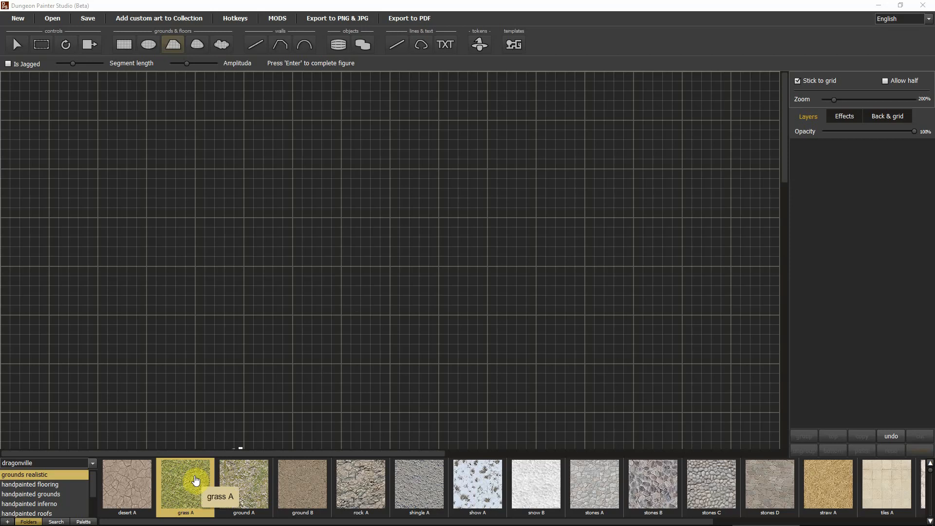
Step: Draw a rectangular grass A ground about 8 by 6 bold grid squares on the empty map
{"action": "left_click", "coordinate": [125, 44]}
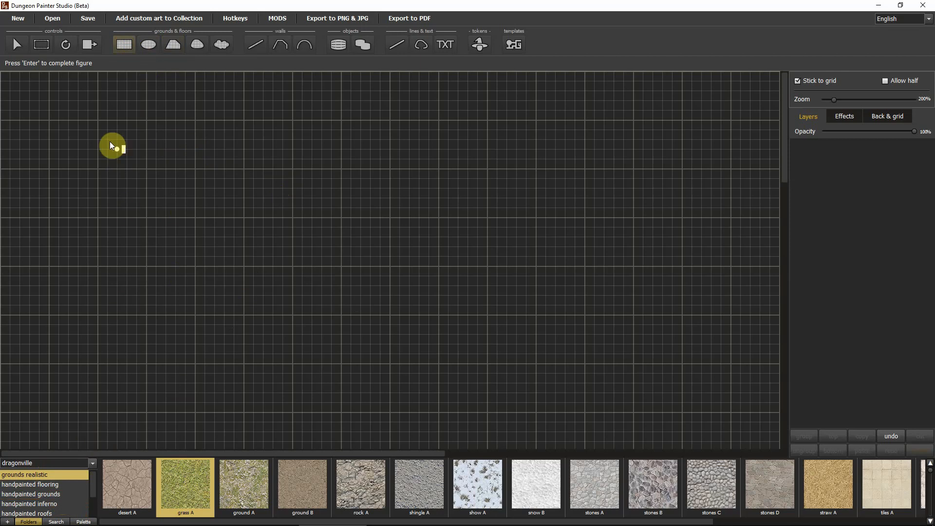
{"action": "left_click_drag", "start_coordinate": [97, 124], "coordinate": [487, 412]}
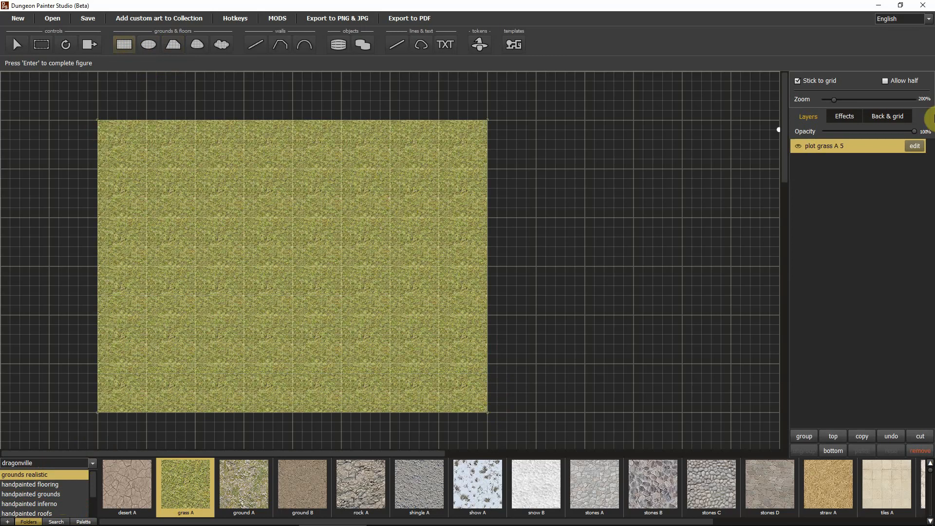
Step: Change the grid line color to black and make the grid lines more visible with the transparency setting
{"action": "left_click", "coordinate": [889, 116]}
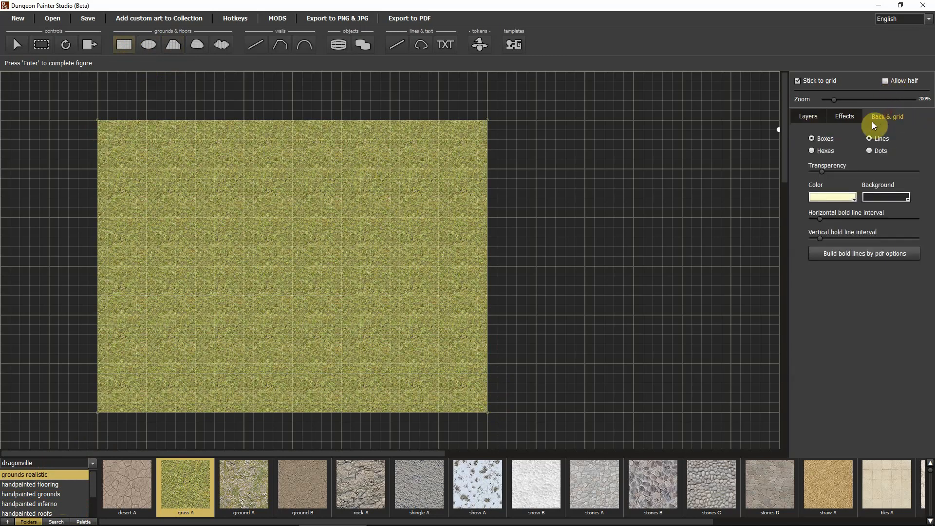
{"action": "left_click", "coordinate": [831, 198]}
{"action": "left_click", "coordinate": [814, 223]}
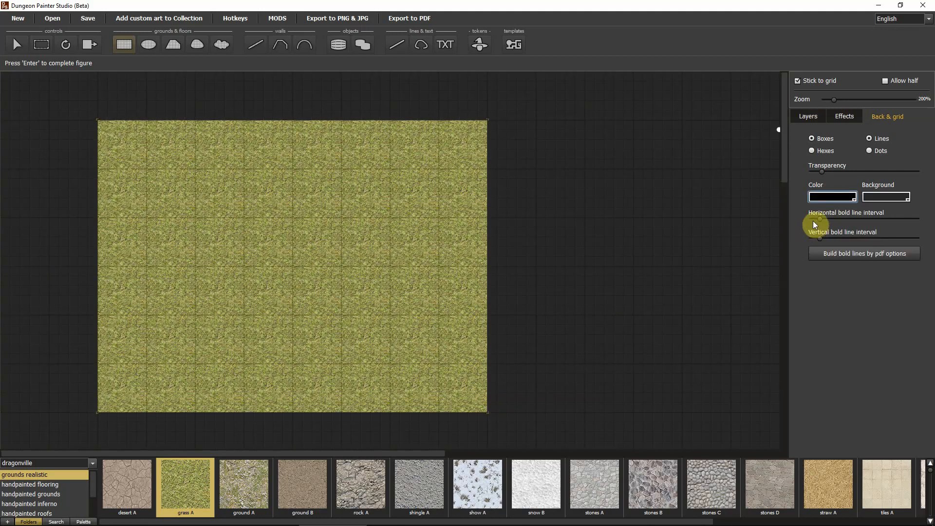
{"action": "left_click_drag", "start_coordinate": [822, 171], "coordinate": [836, 171]}
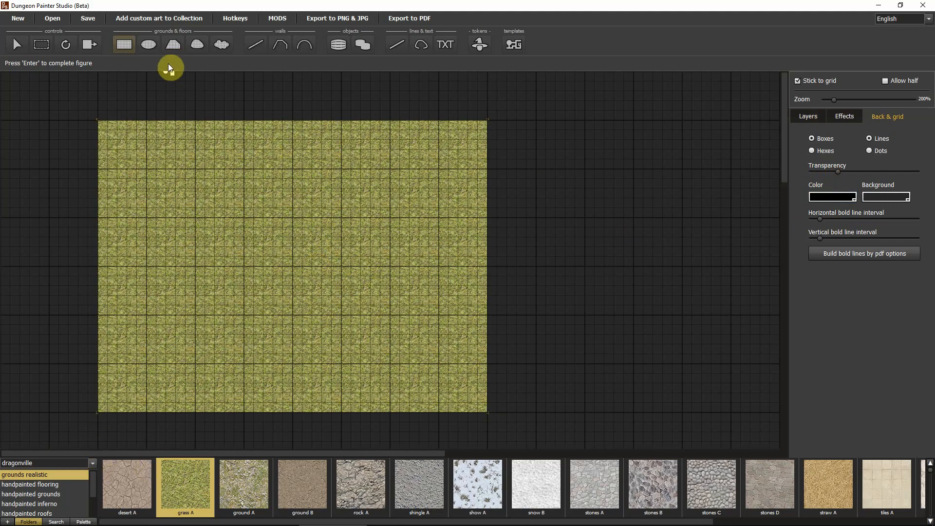
Step: Draw a small roof A180 polygon with a diagonal end on the grass as the lower slope of the horizontal roof wing
{"action": "left_click", "coordinate": [174, 45]}
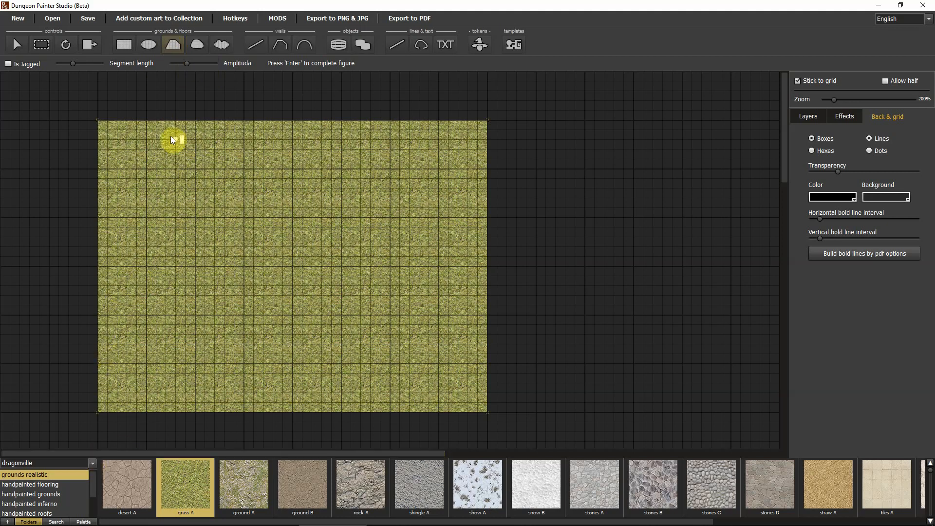
{"action": "left_click", "coordinate": [57, 516]}
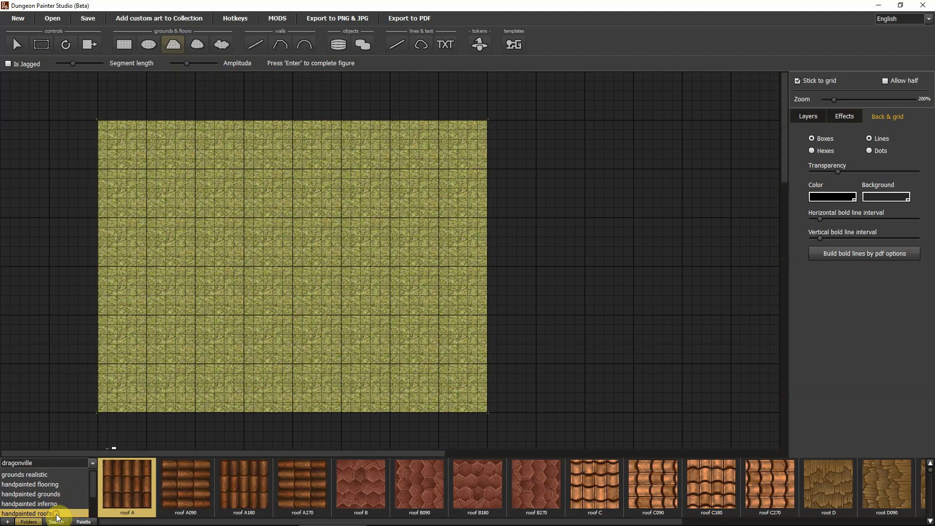
{"action": "left_click", "coordinate": [263, 487]}
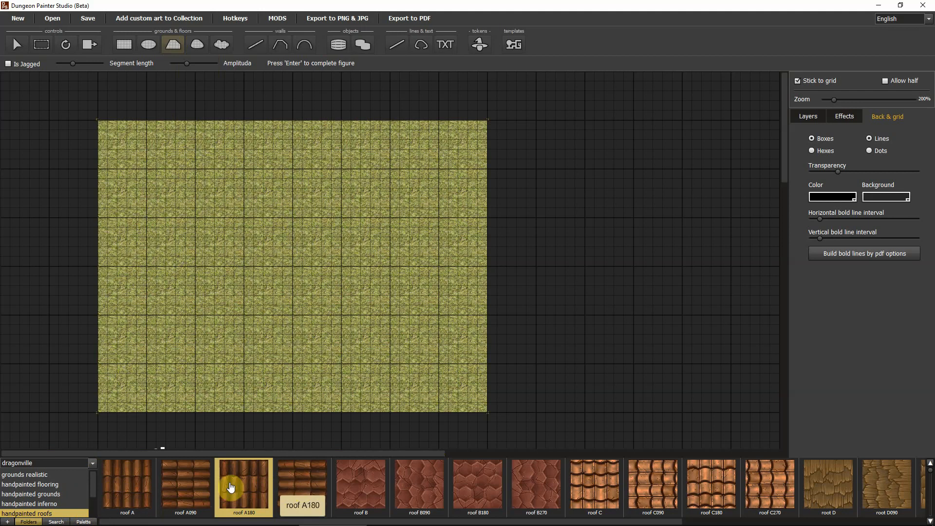
{"action": "left_click", "coordinate": [208, 301]}
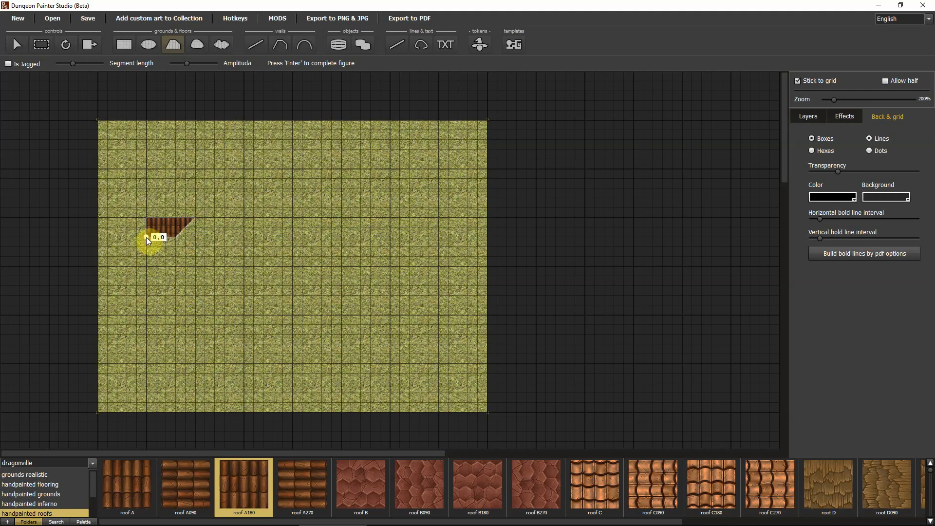
Step: Draw a roof A polygon with a diagonal end directly above the first piece as the wing's upper slope
{"action": "left_click", "coordinate": [141, 487]}
{"action": "left_click", "coordinate": [147, 200]}
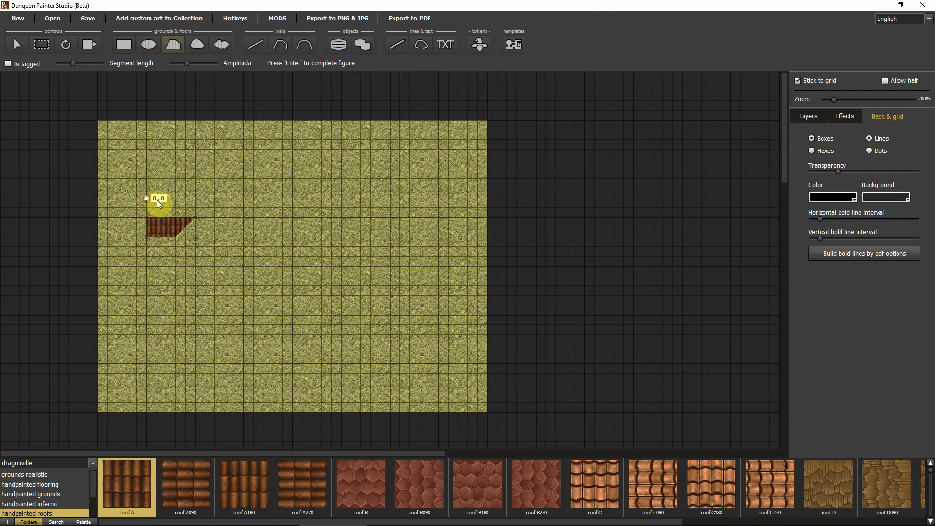
{"action": "left_click", "coordinate": [213, 199]}
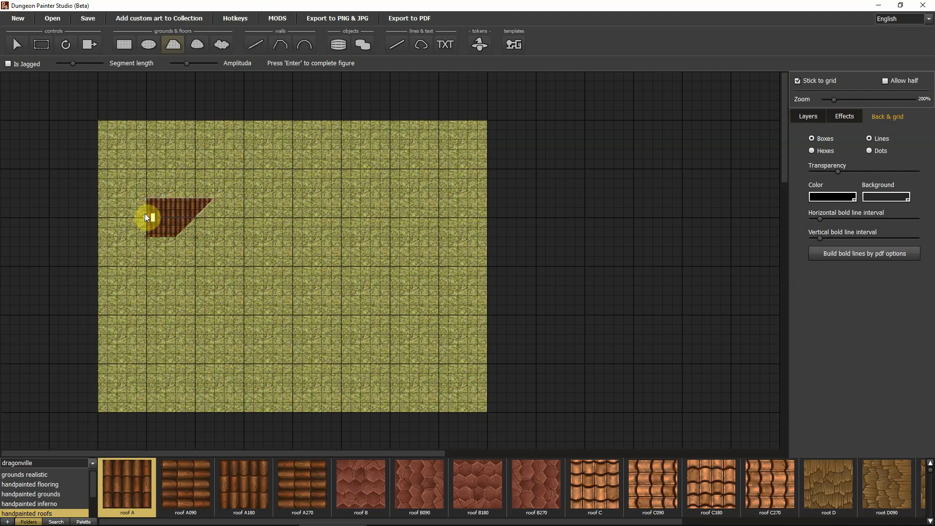
{"action": "key", "text": "Return"}
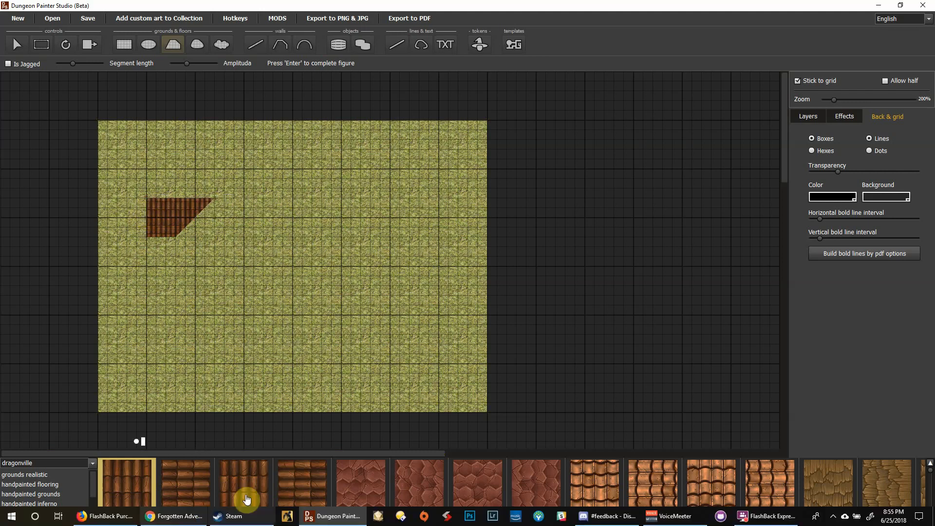
Step: Draw a roof A270 polygon running down from the inner diagonal corner as the vertical wing's inner slope
{"action": "left_click", "coordinate": [287, 489]}
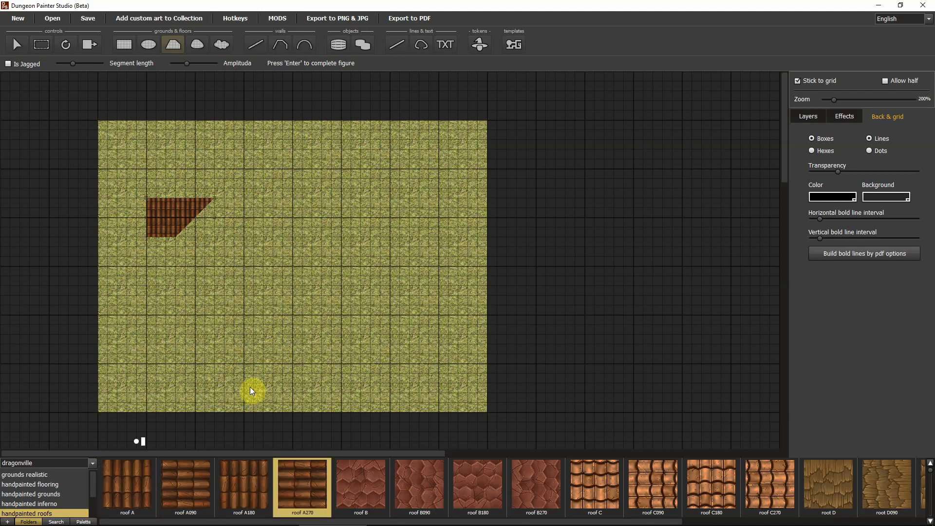
{"action": "left_click", "coordinate": [193, 220]}
{"action": "left_click", "coordinate": [173, 237]}
{"action": "key", "text": "Return"}
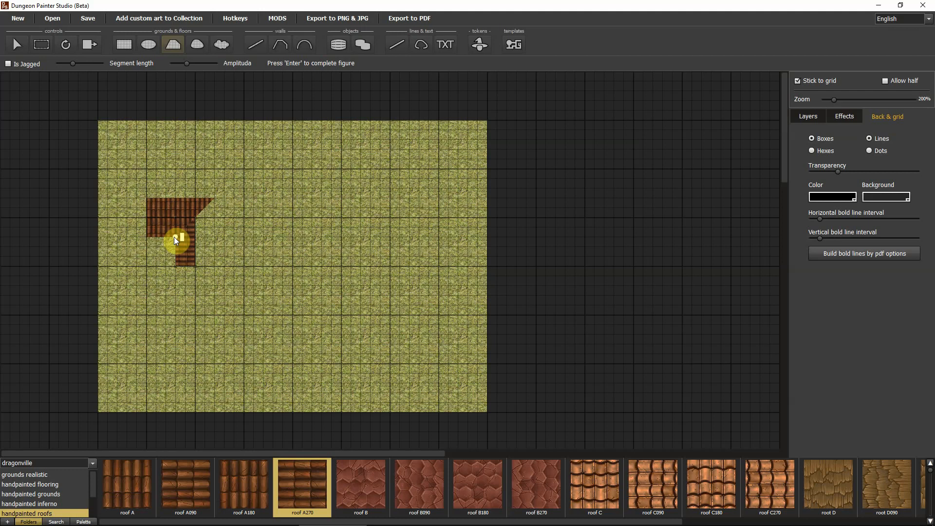
Step: Draw a roof A090 polygon along the outer side of the vertical wing to complete the L-shaped roof
{"action": "left_click", "coordinate": [188, 497]}
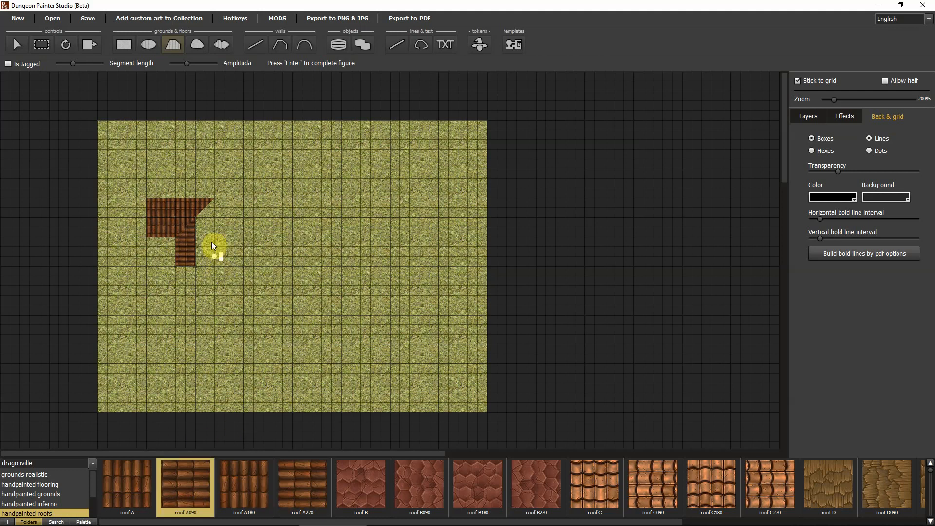
{"action": "left_click", "coordinate": [212, 203]}
{"action": "left_click", "coordinate": [215, 268]}
{"action": "left_click", "coordinate": [195, 267]}
{"action": "key", "text": "Return"}
Step: Group the four roof polygon layers and open the group for editing
{"action": "left_click", "coordinate": [799, 119]}
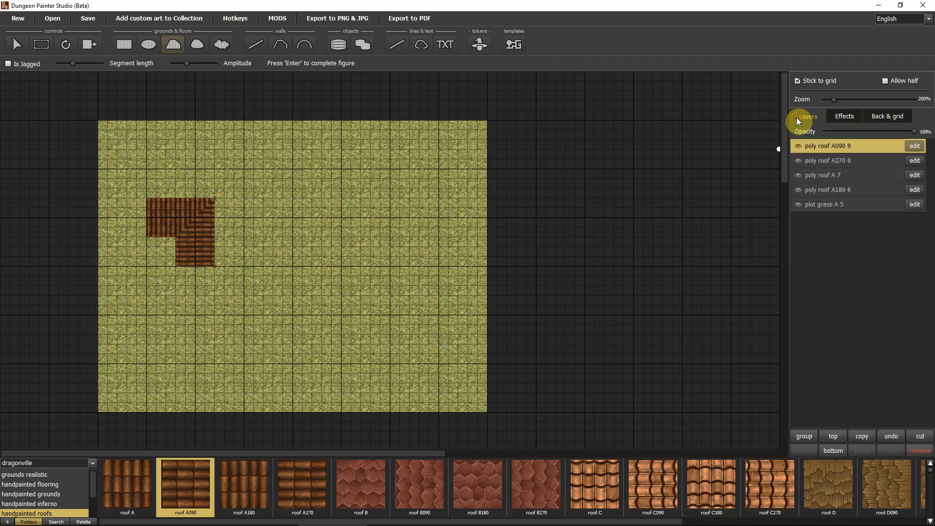
{"action": "left_click", "coordinate": [841, 190], "text": "shift"}
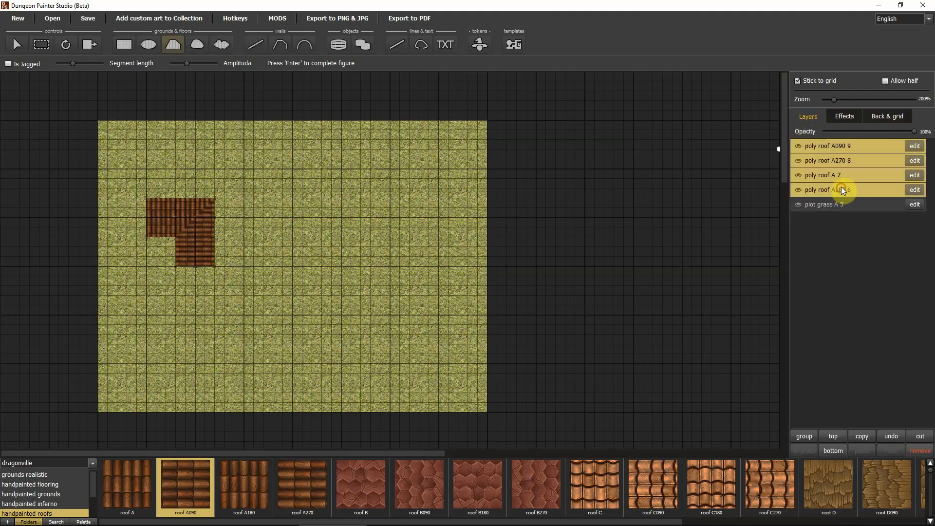
{"action": "left_click", "coordinate": [809, 437]}
{"action": "left_click", "coordinate": [915, 145]}
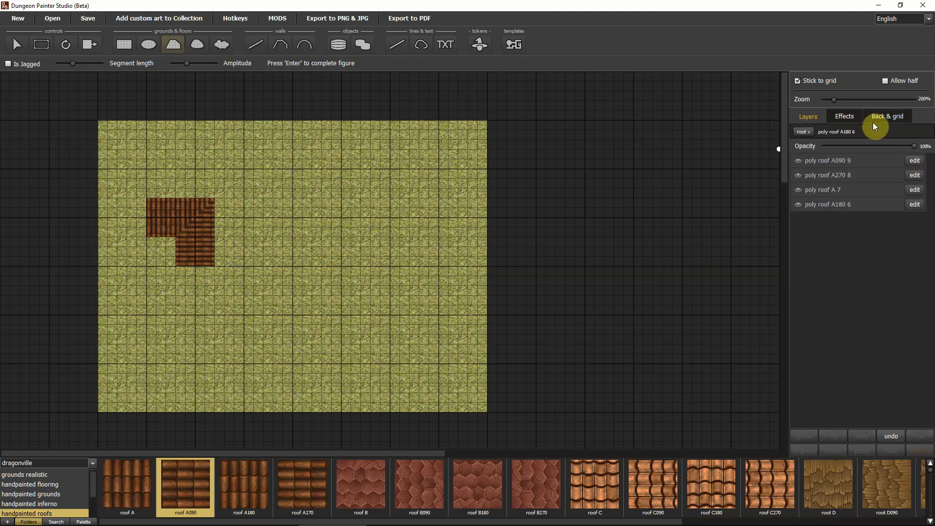
Step: Create a new effect preset named "shadow" and open it for editing
{"action": "left_click", "coordinate": [842, 118]}
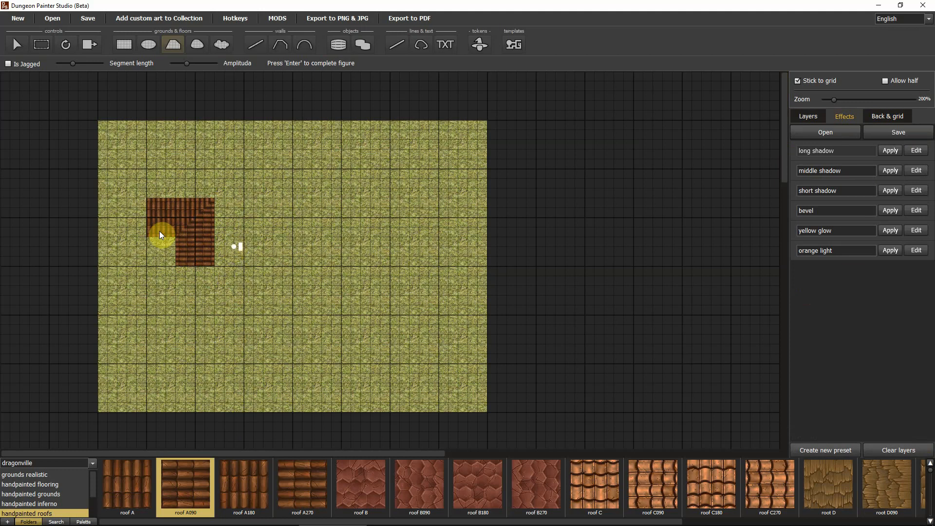
{"action": "left_click", "coordinate": [825, 449]}
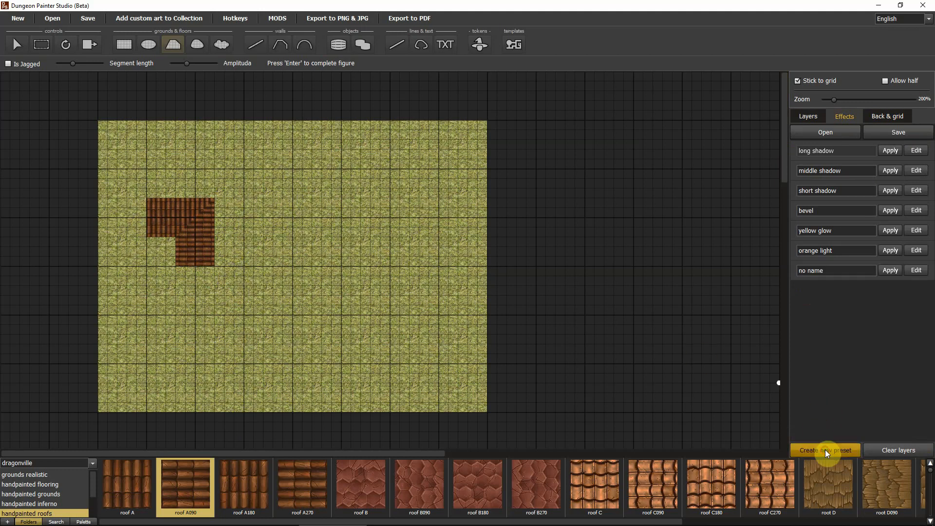
{"action": "left_click", "coordinate": [846, 271]}
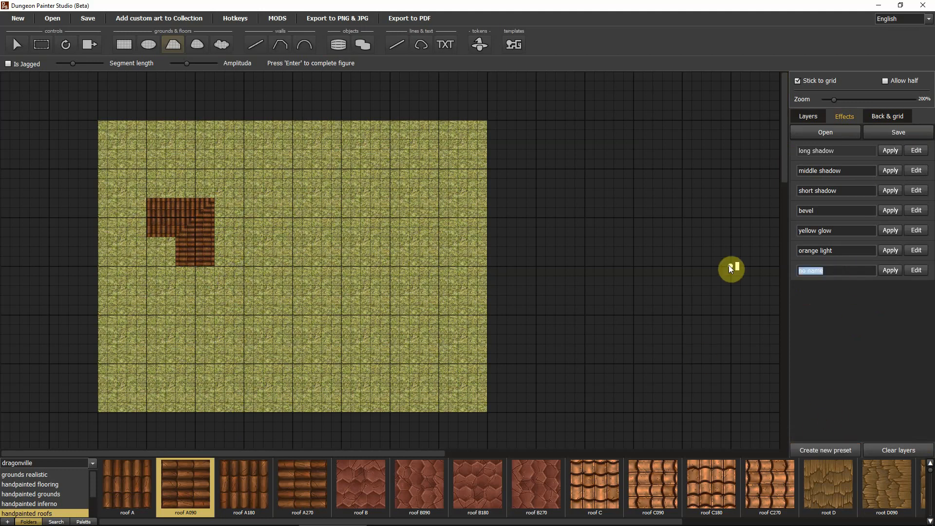
{"action": "type", "text": "shadow"}
{"action": "left_click", "coordinate": [916, 270]}
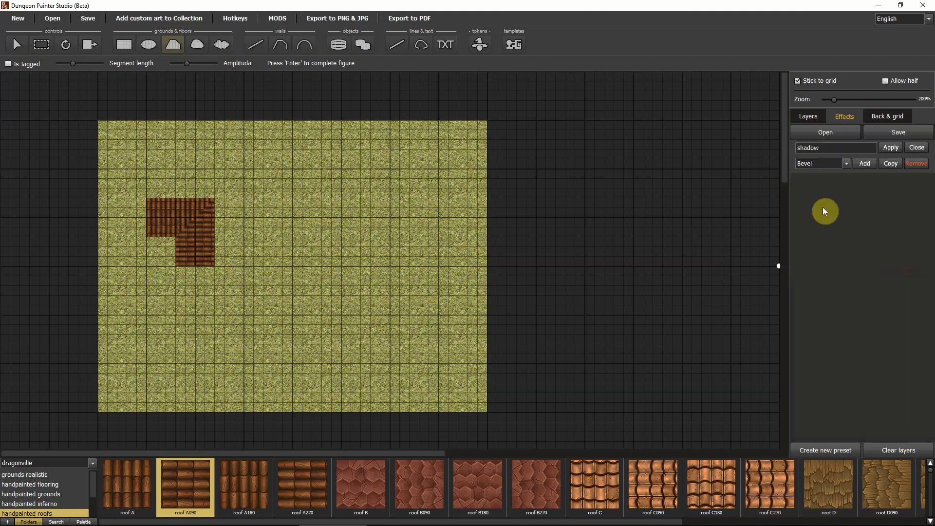
Step: Add a black Tint effect with reduced intensity to the shadow preset and close the preset
{"action": "left_click", "coordinate": [846, 164]}
{"action": "left_click", "coordinate": [821, 219]}
{"action": "left_click", "coordinate": [872, 163]}
{"action": "left_click", "coordinate": [855, 191]}
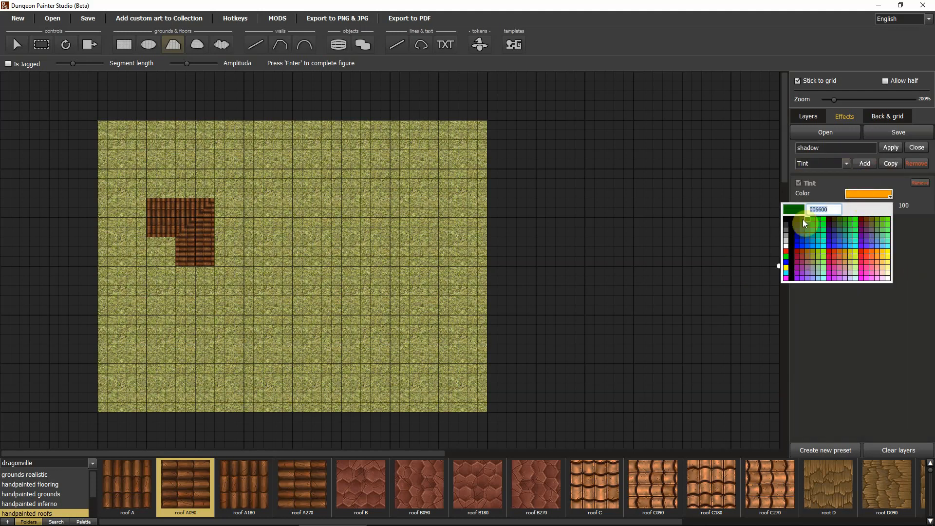
{"action": "left_click", "coordinate": [803, 222]}
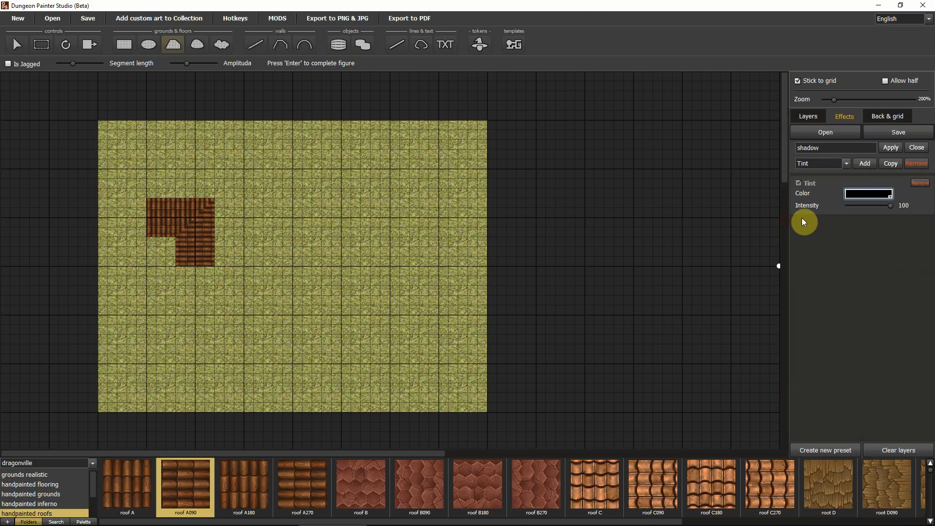
{"action": "left_click", "coordinate": [869, 206]}
{"action": "left_click", "coordinate": [916, 148]}
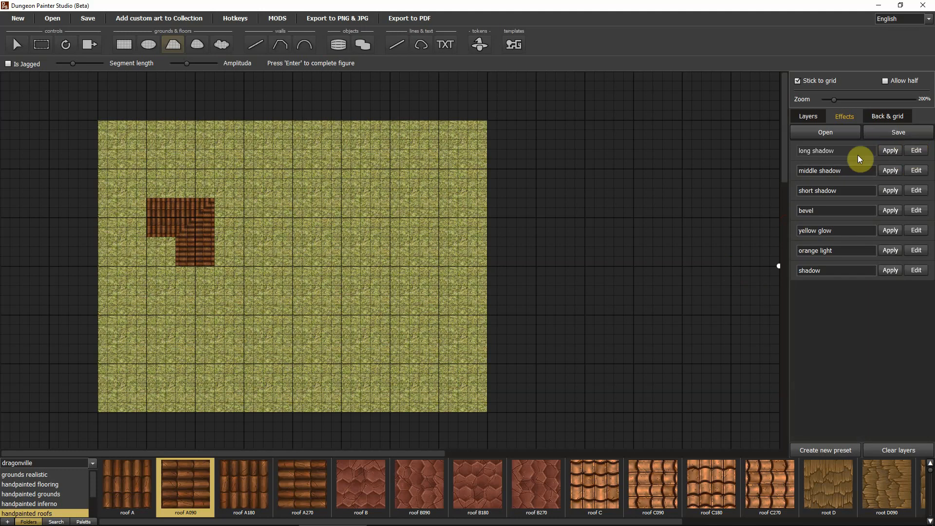
Step: Apply the shadow preset to the roof A270 polygon on the inner side of the vertical wing
{"action": "left_click", "coordinate": [808, 116]}
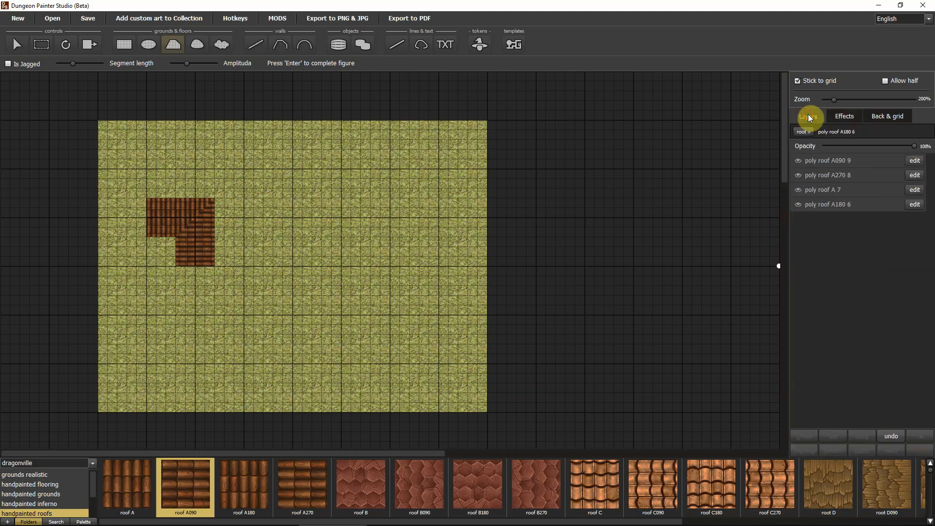
{"action": "left_click", "coordinate": [19, 44]}
{"action": "left_click", "coordinate": [192, 238]}
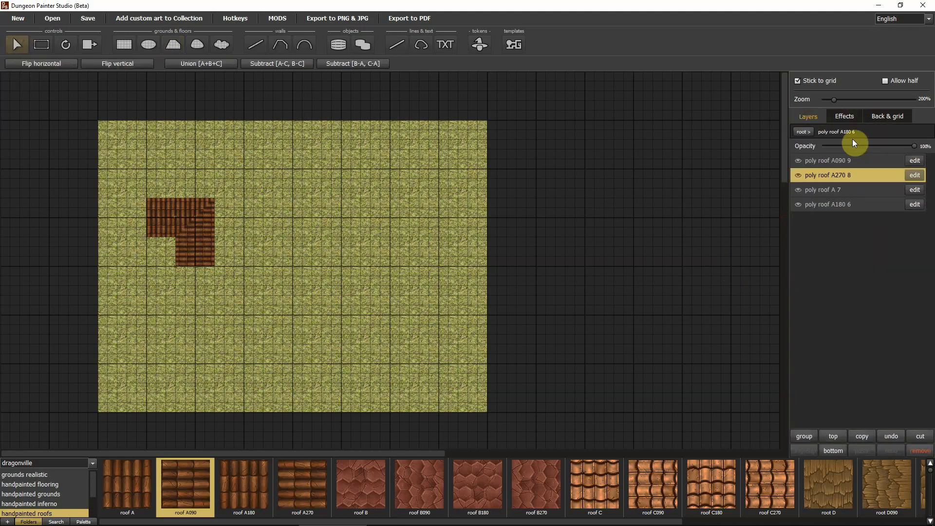
{"action": "left_click", "coordinate": [852, 117]}
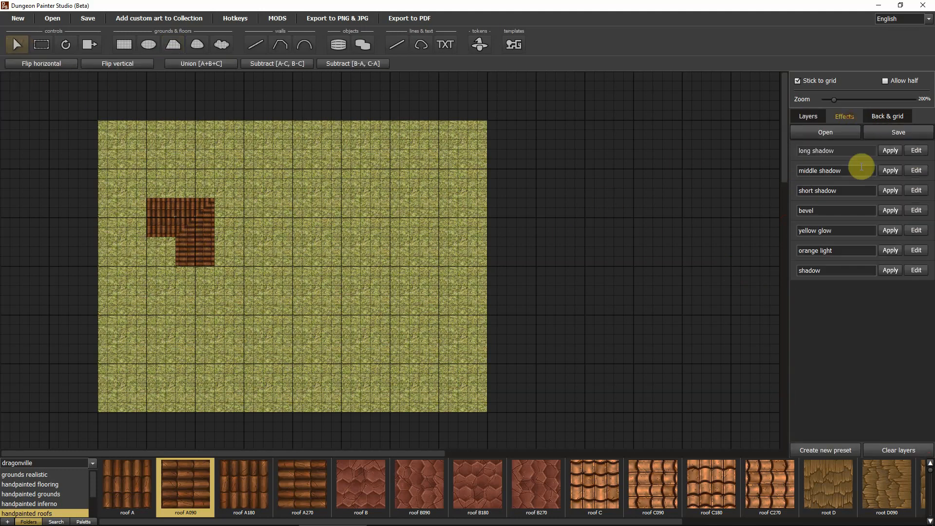
{"action": "left_click", "coordinate": [898, 271]}
Step: Apply the shadow preset to the roof A180 polygon on the horizontal wing's lower slope
{"action": "left_click", "coordinate": [823, 115]}
{"action": "left_click", "coordinate": [163, 229]}
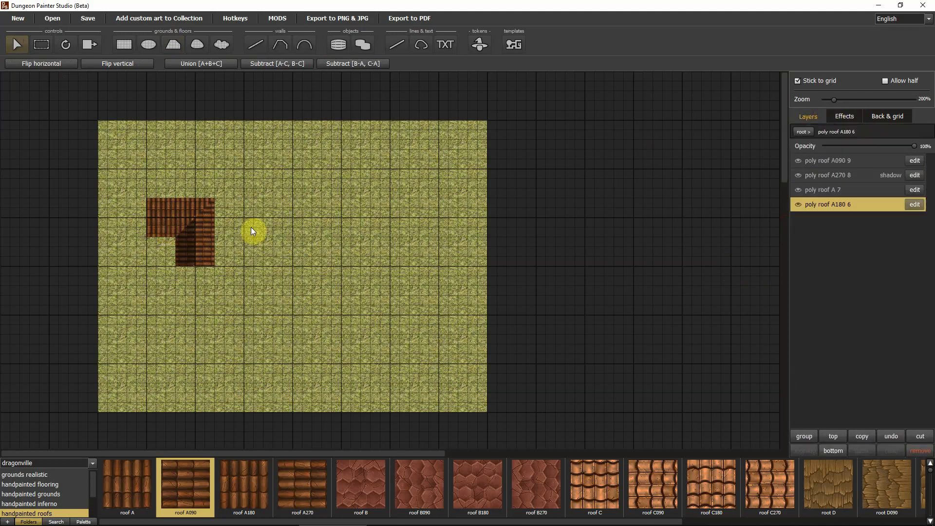
{"action": "left_click", "coordinate": [843, 116]}
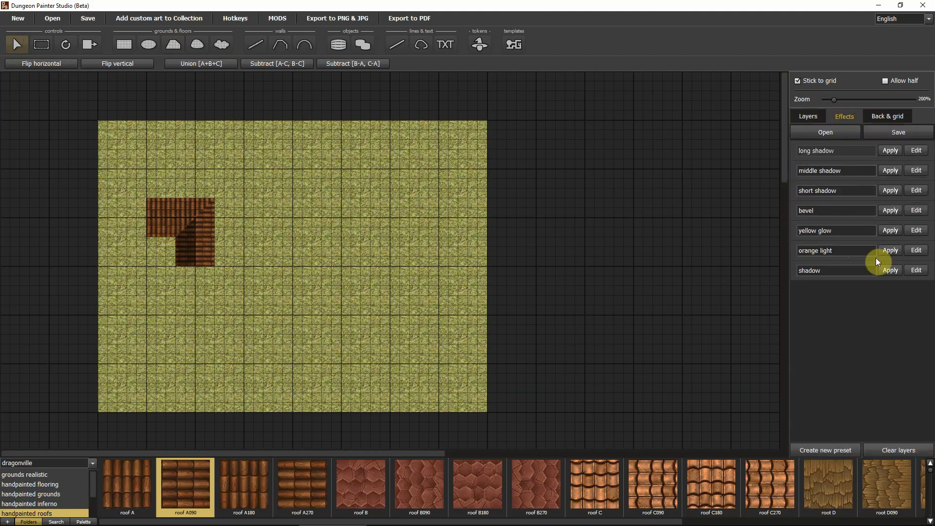
{"action": "left_click", "coordinate": [891, 271]}
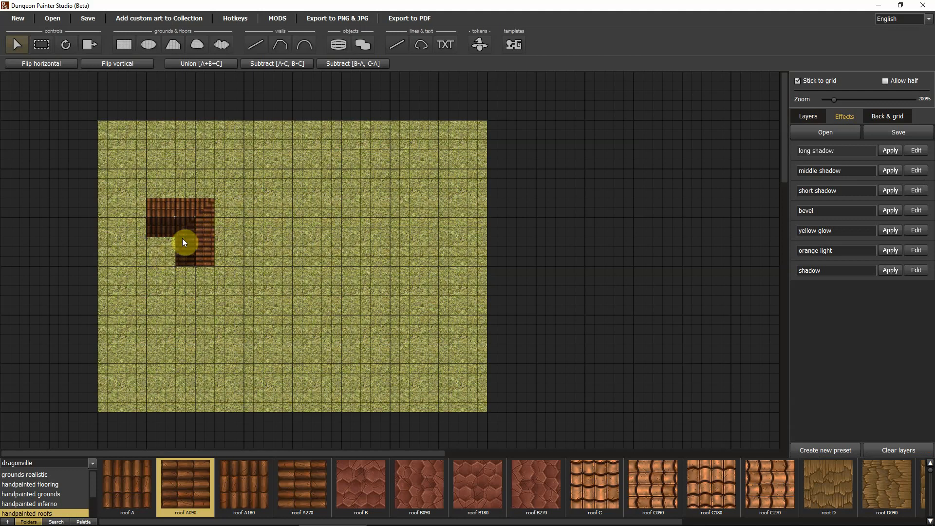
Step: Reduce the texture scale of the roof A180 and roof A polygons by the same amount
{"action": "left_click", "coordinate": [809, 117]}
{"action": "left_click", "coordinate": [915, 205]}
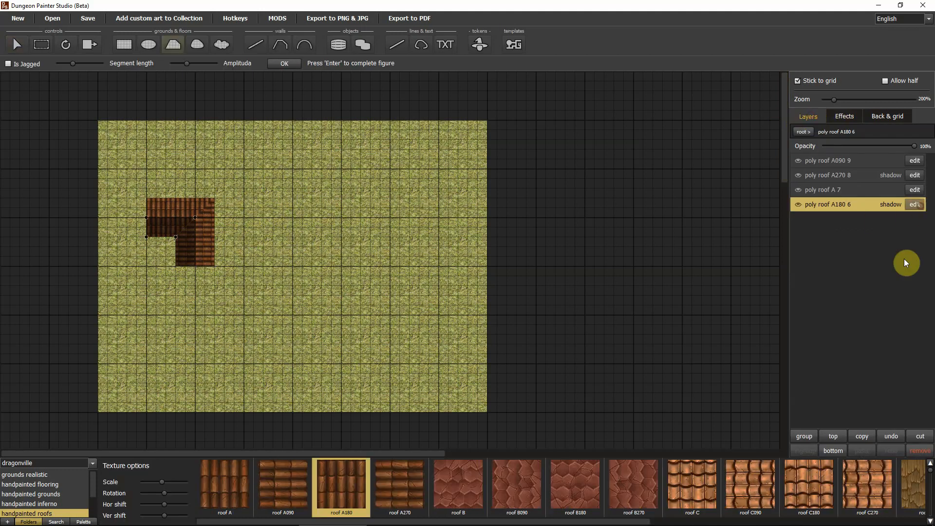
{"action": "left_click_drag", "start_coordinate": [161, 483], "coordinate": [149, 482]}
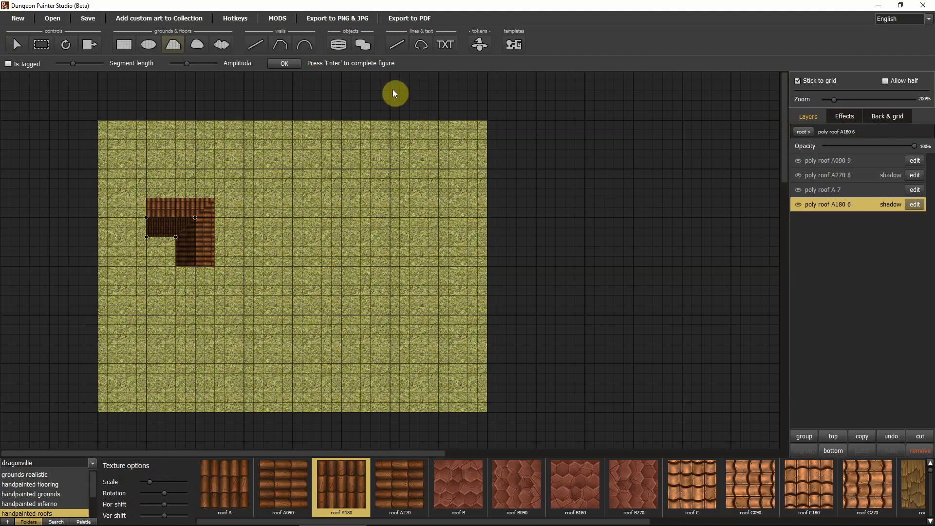
{"action": "left_click", "coordinate": [909, 189]}
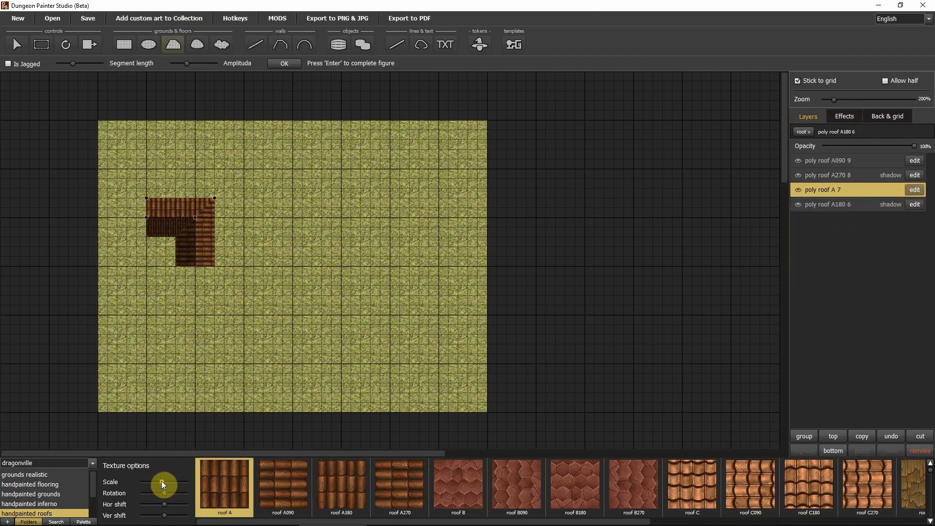
{"action": "left_click_drag", "start_coordinate": [162, 481], "coordinate": [150, 481]}
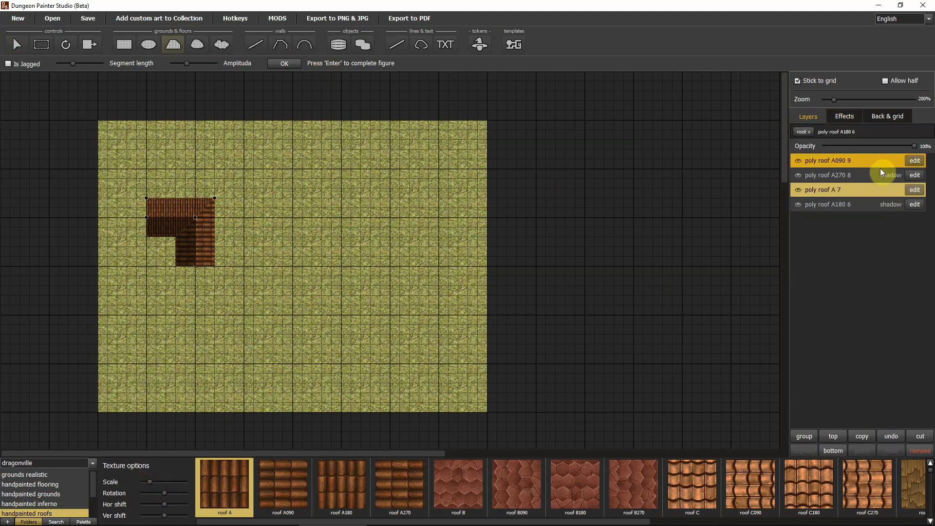
Step: Reduce the texture scale of the roof A270 and roof A090 polygons to match the other roof slopes
{"action": "left_click", "coordinate": [909, 174]}
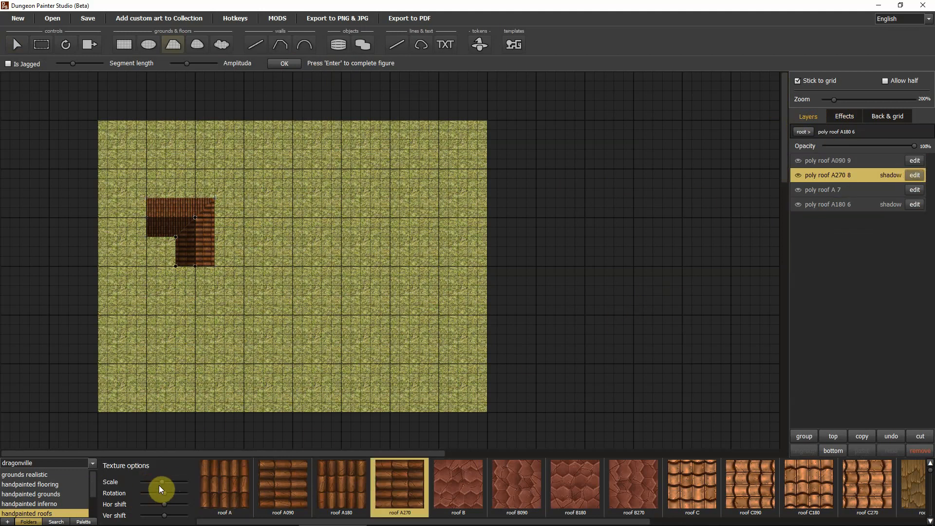
{"action": "left_click_drag", "start_coordinate": [160, 482], "coordinate": [148, 482]}
{"action": "left_click", "coordinate": [914, 161]}
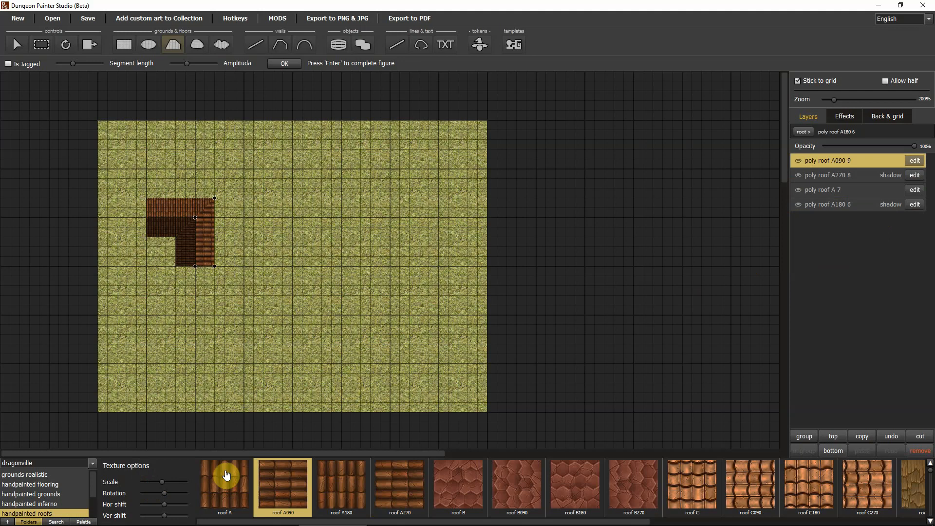
{"action": "left_click_drag", "start_coordinate": [163, 483], "coordinate": [156, 484]}
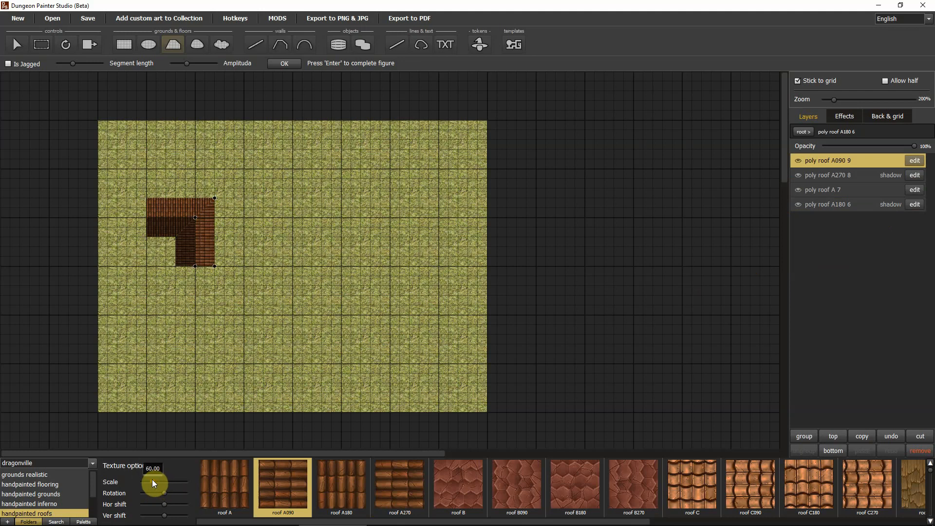
{"action": "left_click_drag", "start_coordinate": [152, 480], "coordinate": [149, 481]}
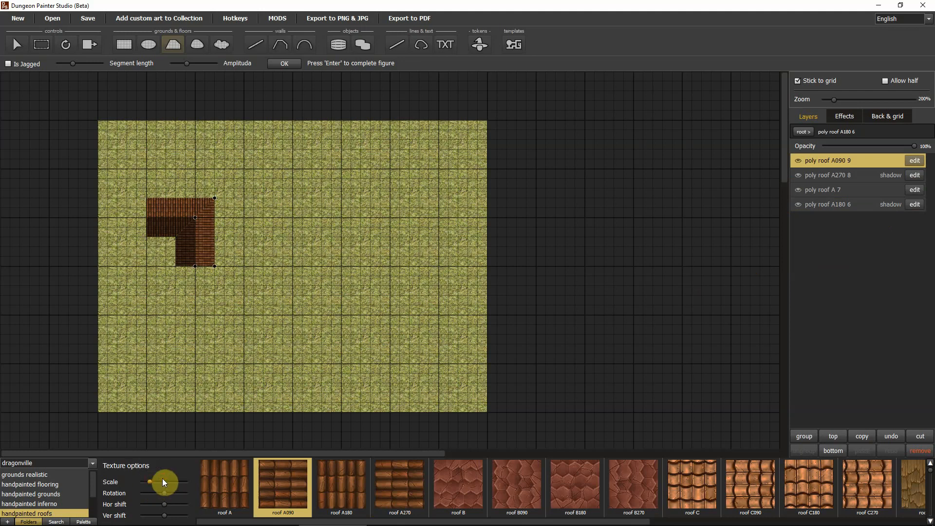
Step: Create a new effect preset named "red tint"
{"action": "left_click", "coordinate": [845, 118]}
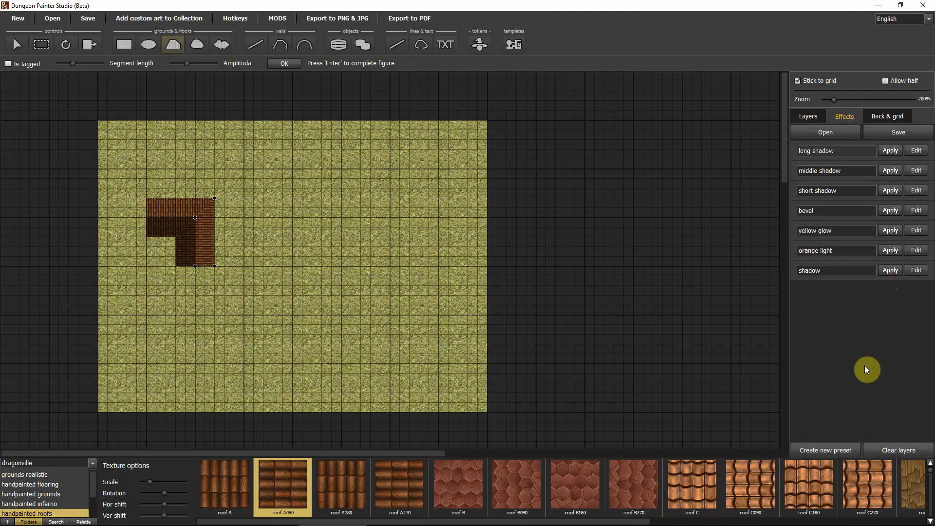
{"action": "left_click", "coordinate": [826, 451]}
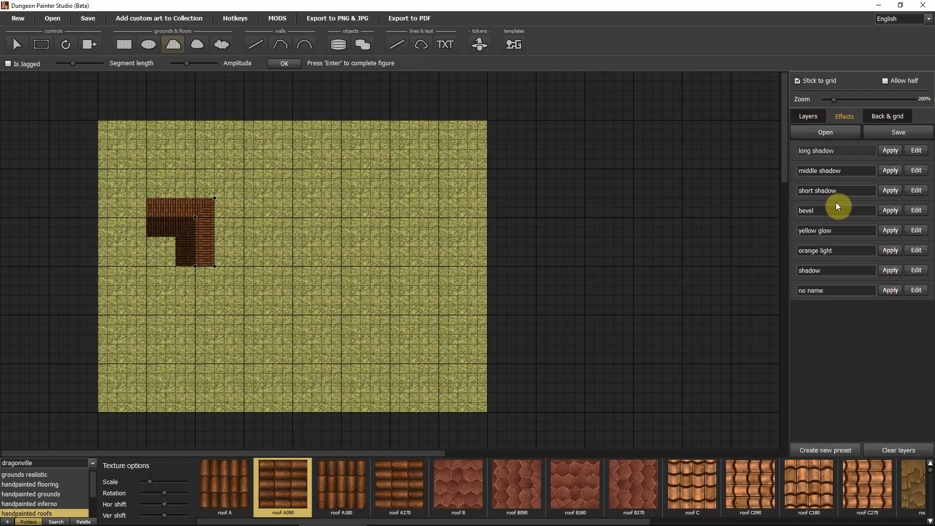
{"action": "left_click", "coordinate": [837, 291]}
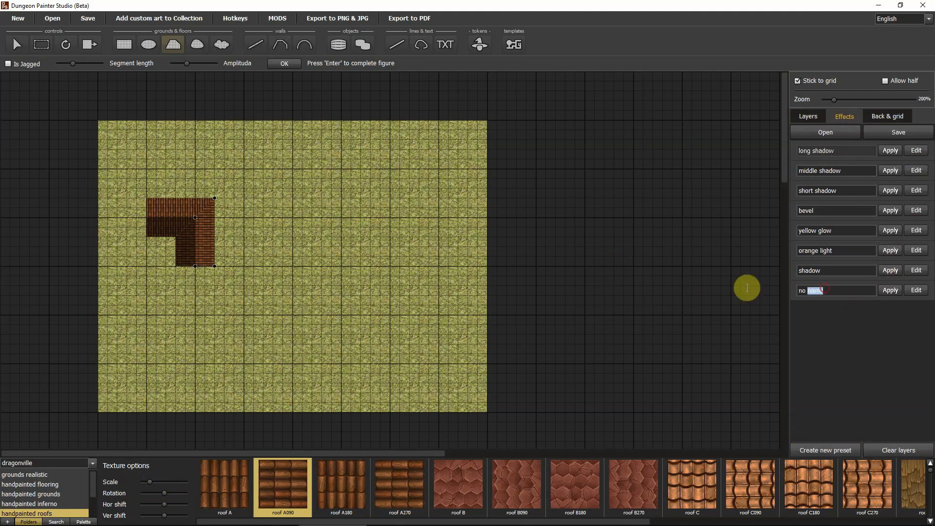
{"action": "type", "text": "red tint"}
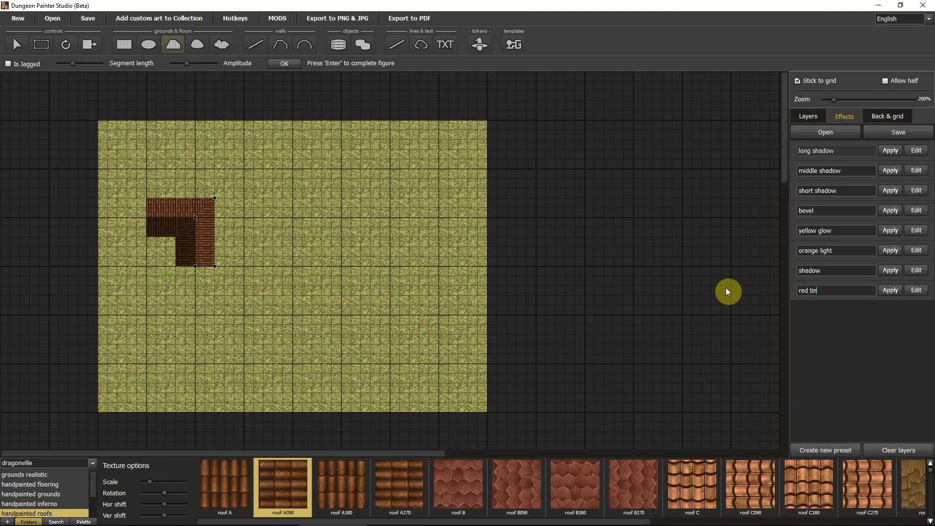
Step: Add a Tint effect to the red tint preset and set its colour to red
{"action": "left_click", "coordinate": [910, 290]}
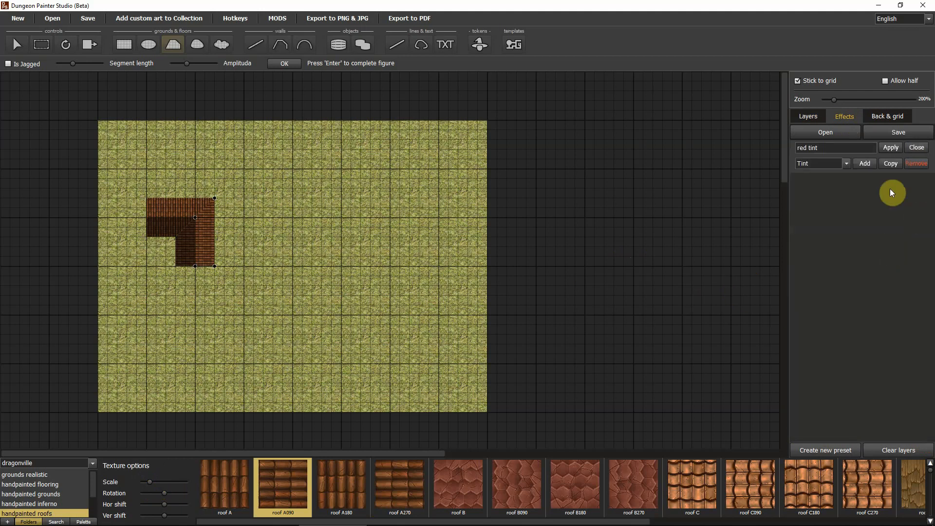
{"action": "left_click", "coordinate": [849, 164]}
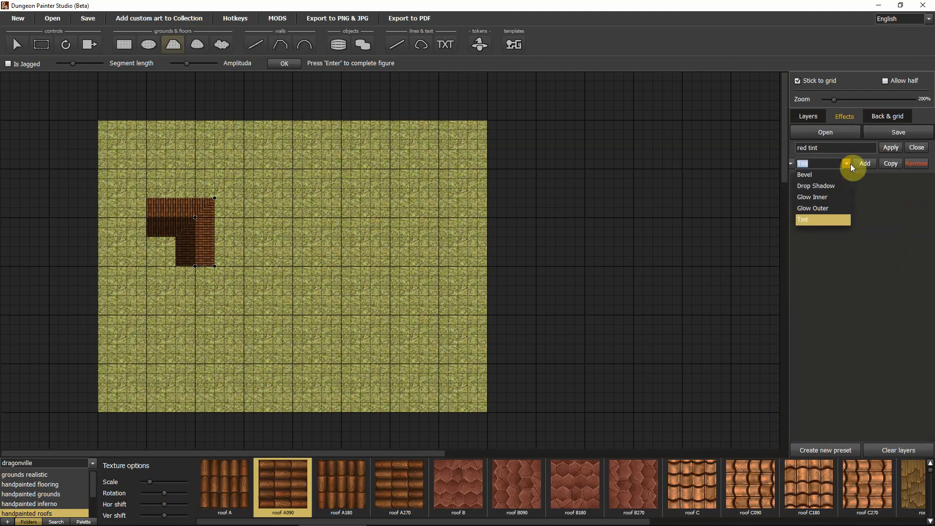
{"action": "left_click", "coordinate": [860, 164]}
{"action": "left_click", "coordinate": [866, 195]}
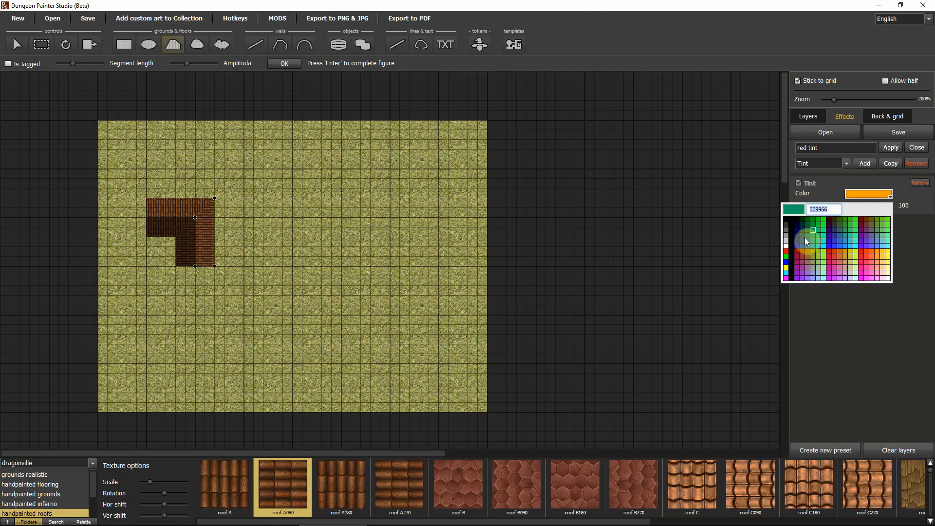
{"action": "left_click", "coordinate": [786, 252]}
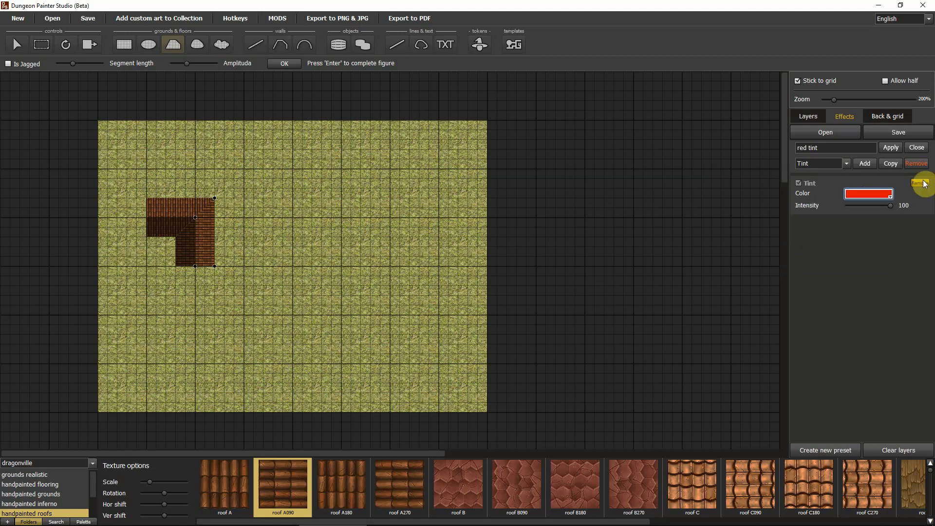
Step: Apply the red tint preset to the roof A090 polygon and lower its tint intensity to 47
{"action": "left_click", "coordinate": [892, 148]}
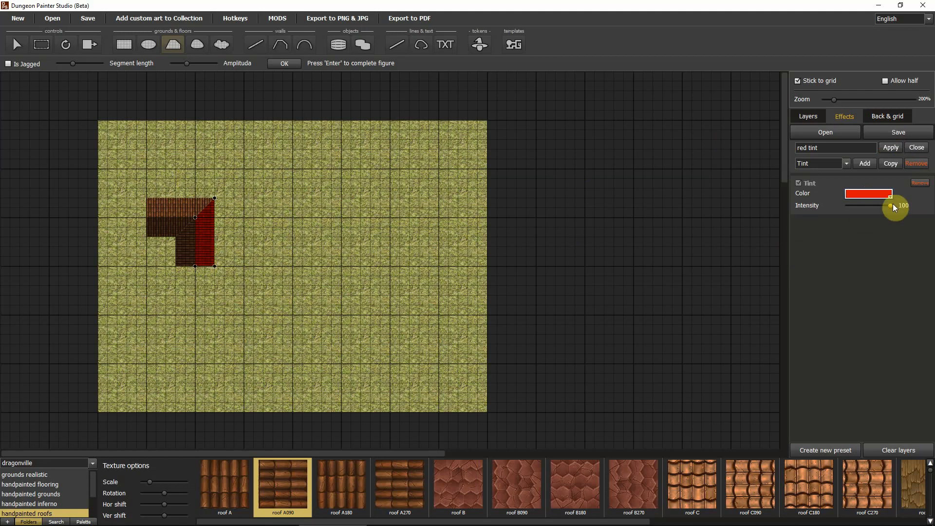
{"action": "left_click_drag", "start_coordinate": [891, 205], "coordinate": [869, 203]}
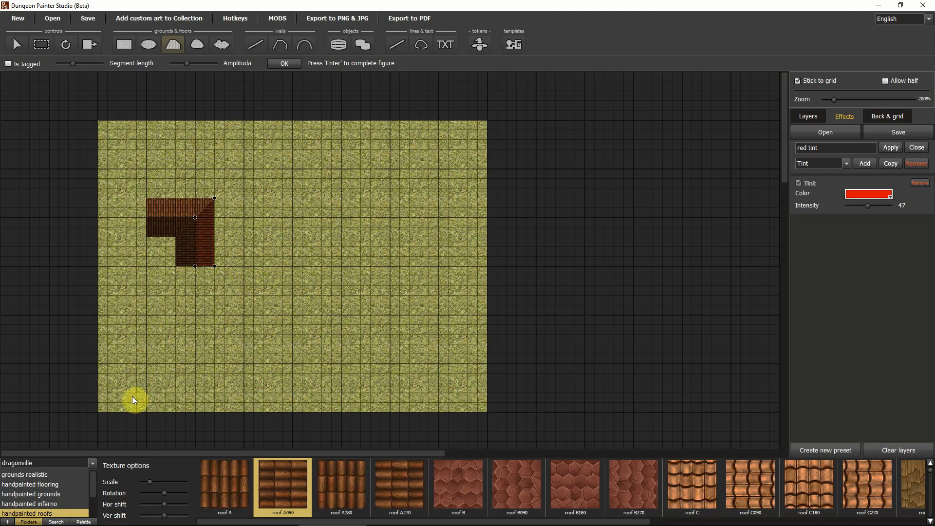
Step: Switch to placing objects from the Style 1 Roofs and Extensions folder of the Modular Roofs by FA collection
{"action": "left_click", "coordinate": [92, 463]}
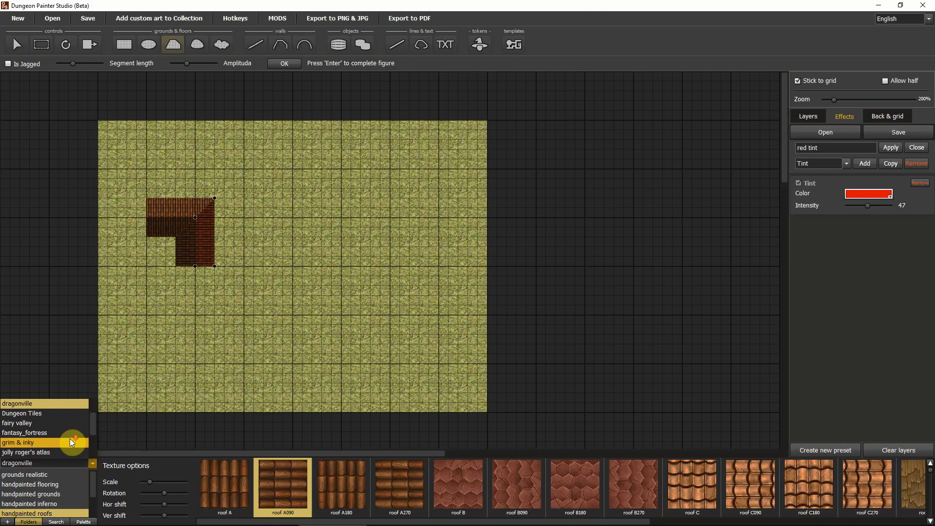
{"action": "scroll", "coordinate": [69, 438], "scroll_direction": "down", "scroll_amount": 1}
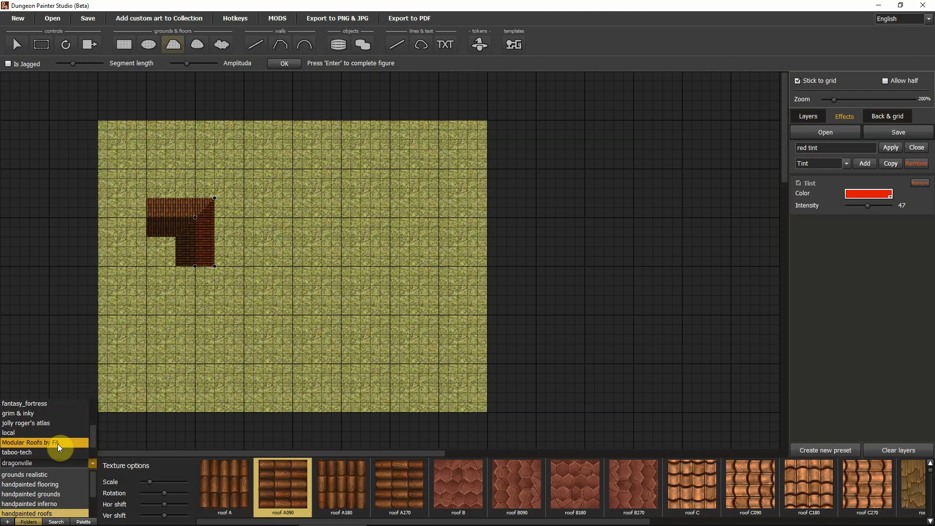
{"action": "left_click", "coordinate": [57, 444]}
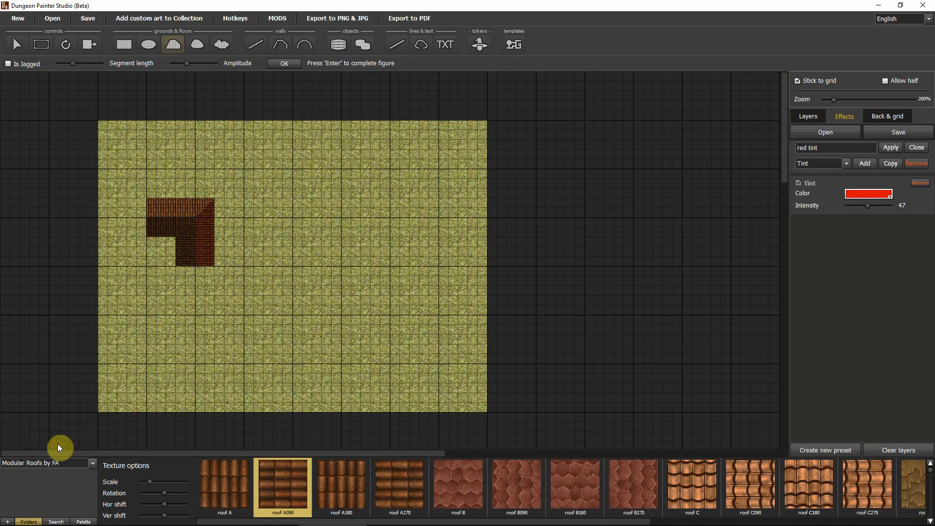
{"action": "left_click", "coordinate": [340, 42]}
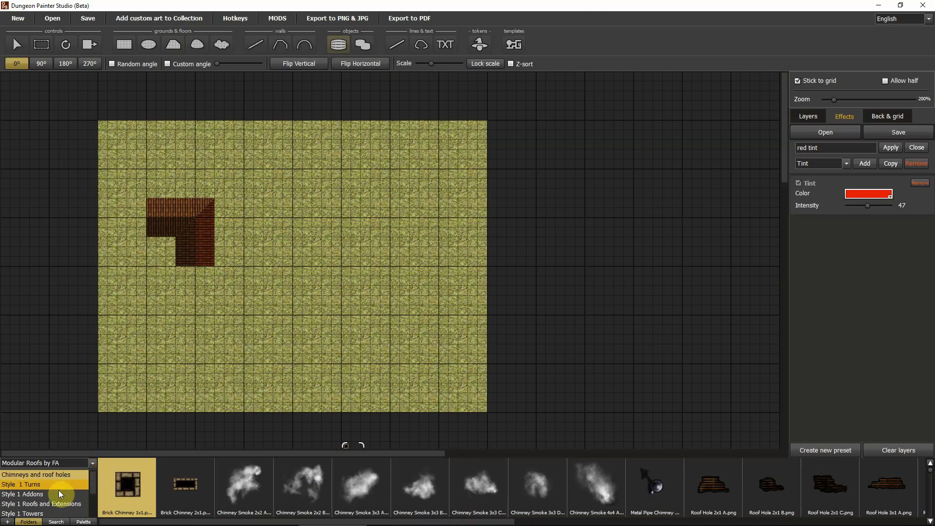
{"action": "scroll", "coordinate": [61, 501], "scroll_direction": "down", "scroll_amount": 2}
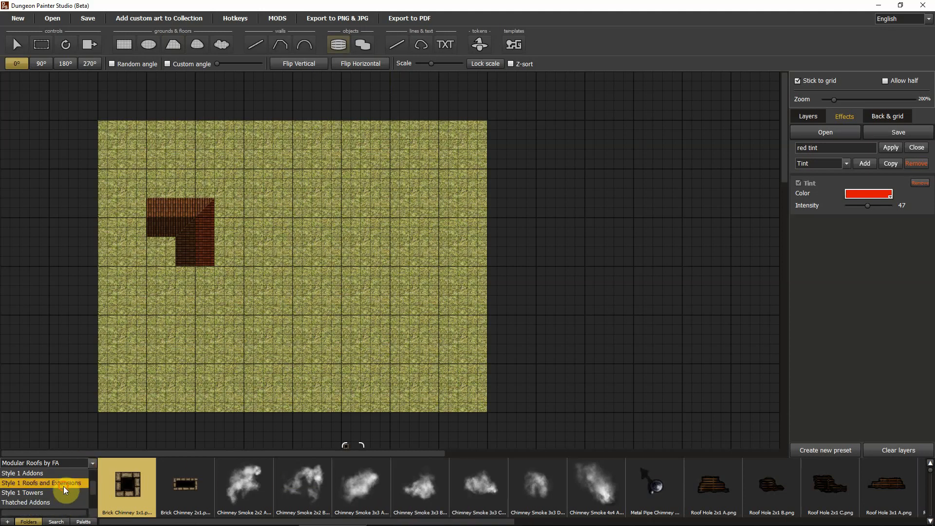
{"action": "left_click", "coordinate": [64, 486]}
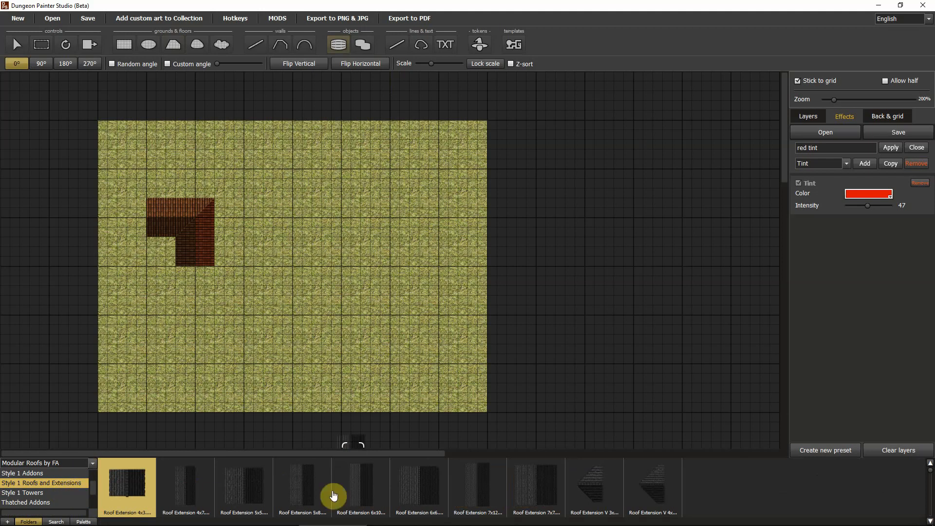
Step: Place a vertical Roof Extension 7x12 east of the tiled roof and a second one rotated 90° off its upper-right corner
{"action": "left_click", "coordinate": [475, 489]}
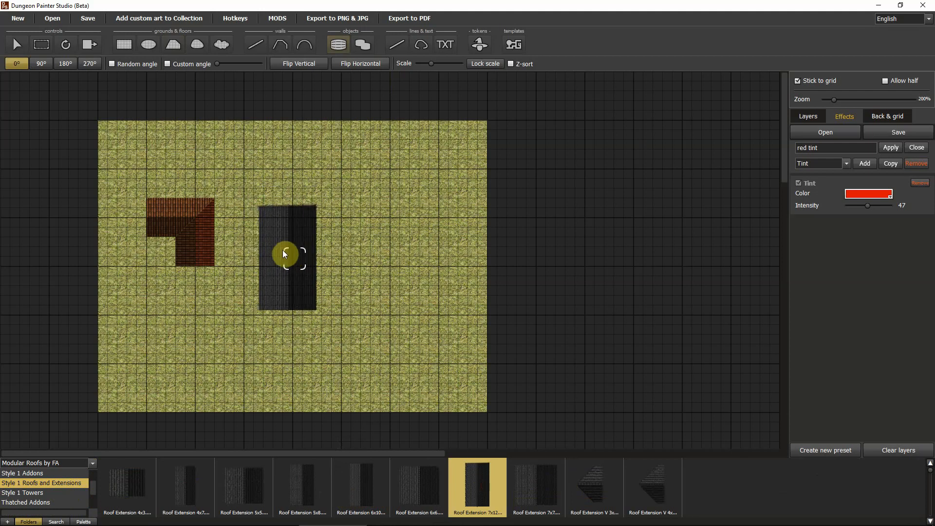
{"action": "left_click", "coordinate": [286, 255]}
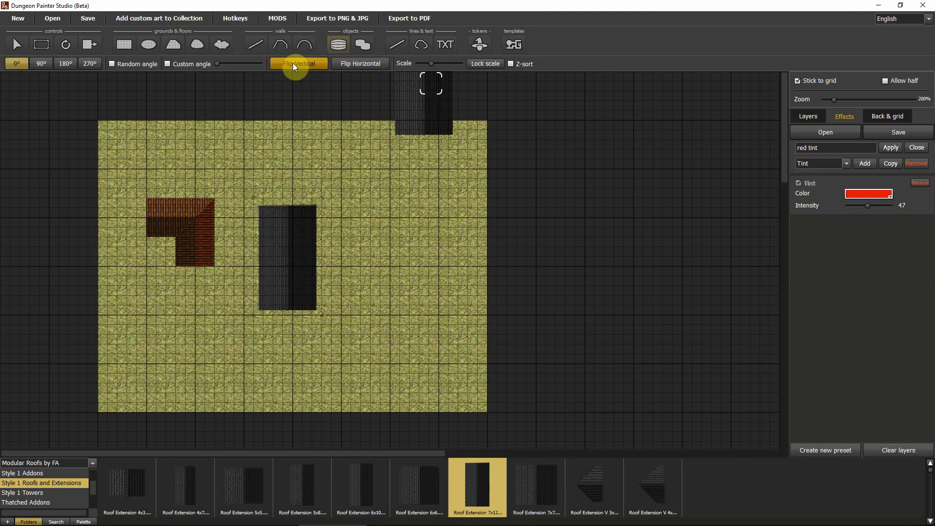
{"action": "left_click", "coordinate": [43, 65]}
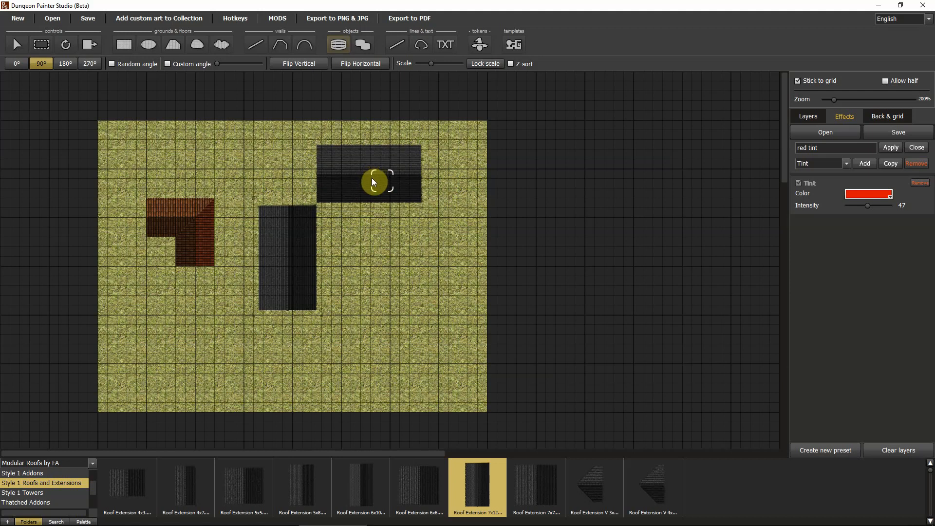
{"action": "left_click", "coordinate": [372, 179]}
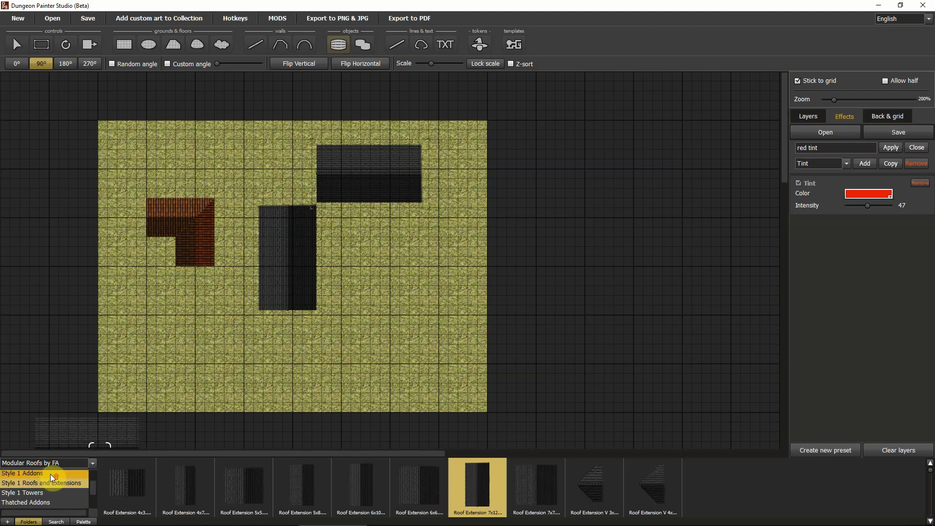
Step: Join the two dark roof extensions at their corner with the Roof Turn 5sq 8x8 A piece from Style 1 Turns
{"action": "scroll", "coordinate": [51, 475], "scroll_direction": "up", "scroll_amount": 2}
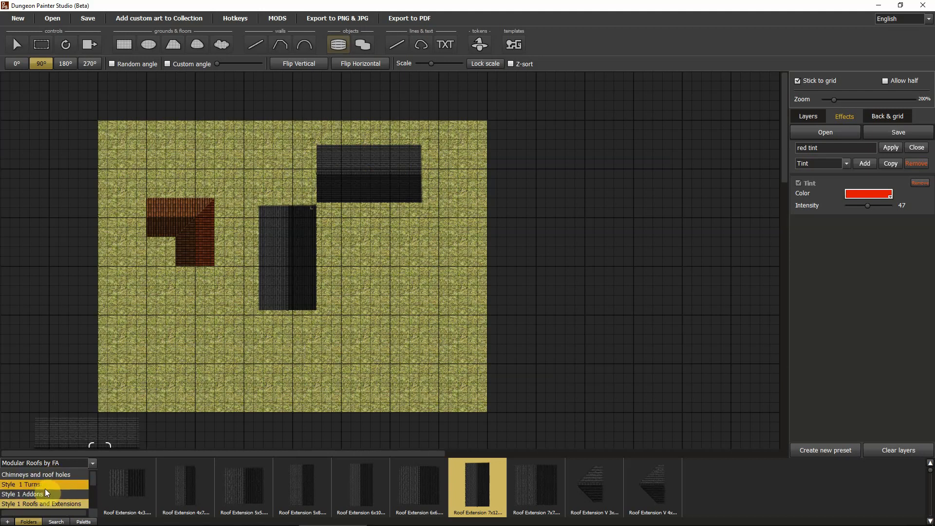
{"action": "left_click", "coordinate": [45, 488]}
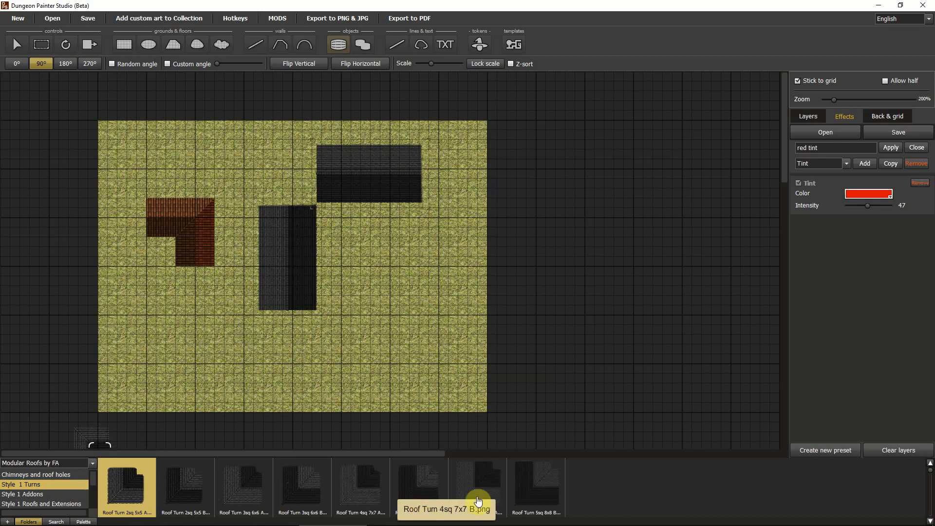
{"action": "left_click", "coordinate": [247, 486]}
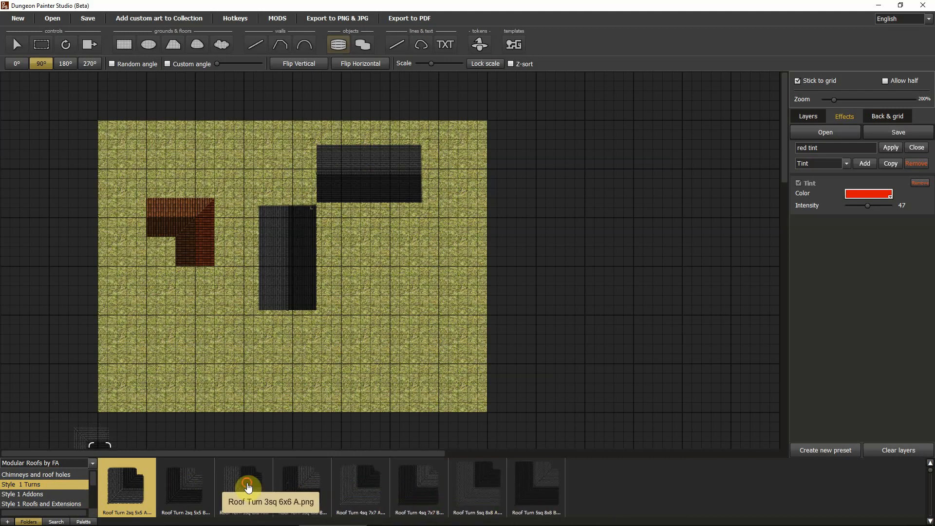
{"action": "left_click", "coordinate": [374, 487]}
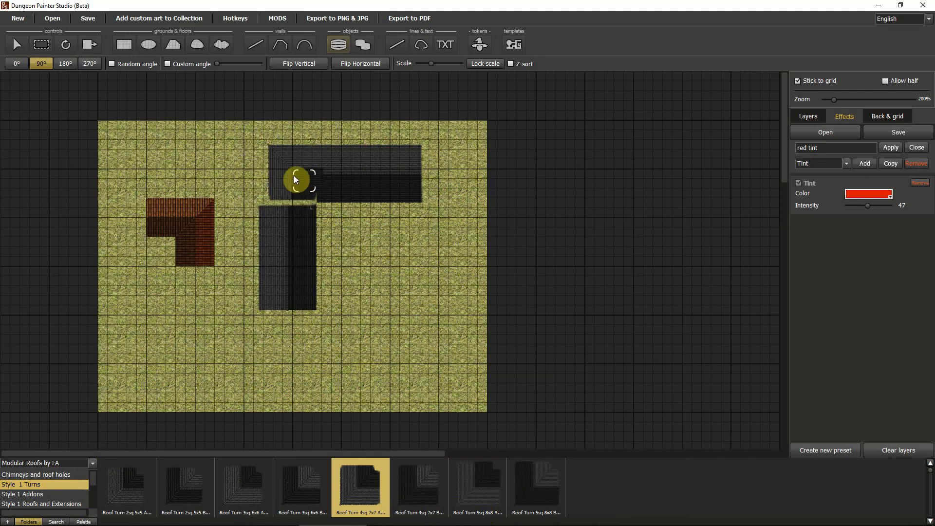
{"action": "left_click", "coordinate": [316, 201]}
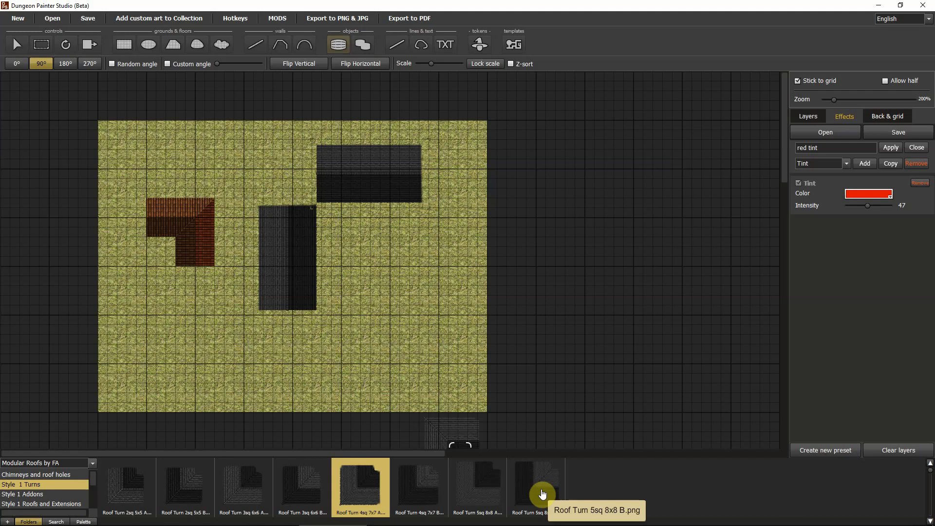
{"action": "left_click", "coordinate": [475, 482]}
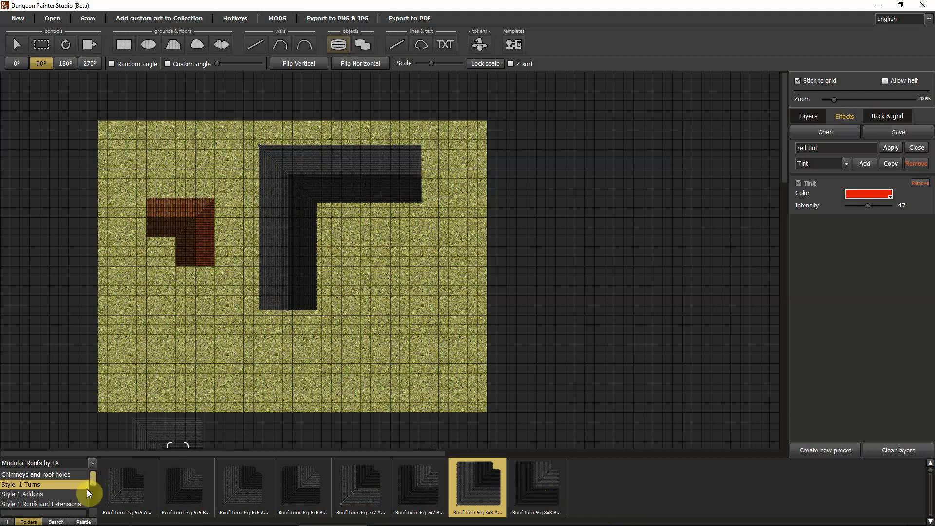
Step: Place the smallest Roof Base Circle and Roof Base Octagon from Style 1 Towers on the grass inside the L-shaped dark roof
{"action": "scroll", "coordinate": [66, 499], "scroll_direction": "down", "scroll_amount": 2}
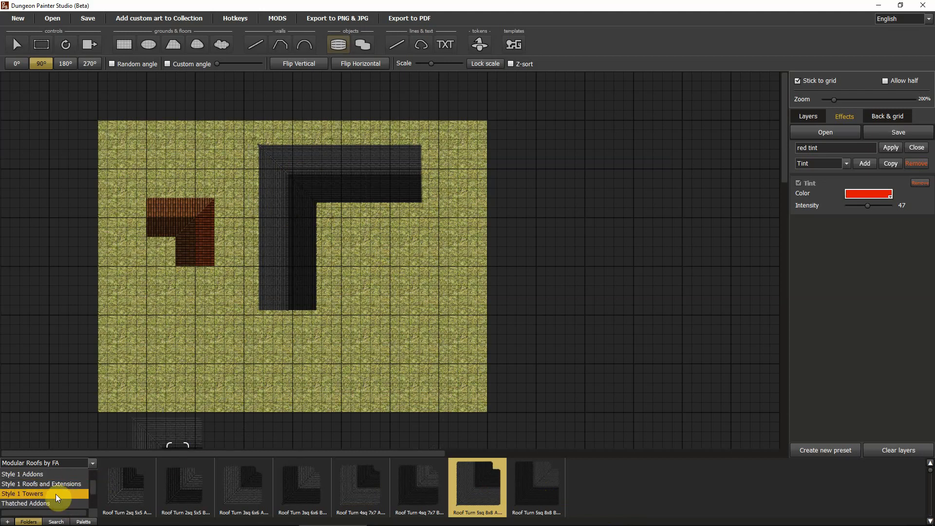
{"action": "left_click", "coordinate": [56, 494]}
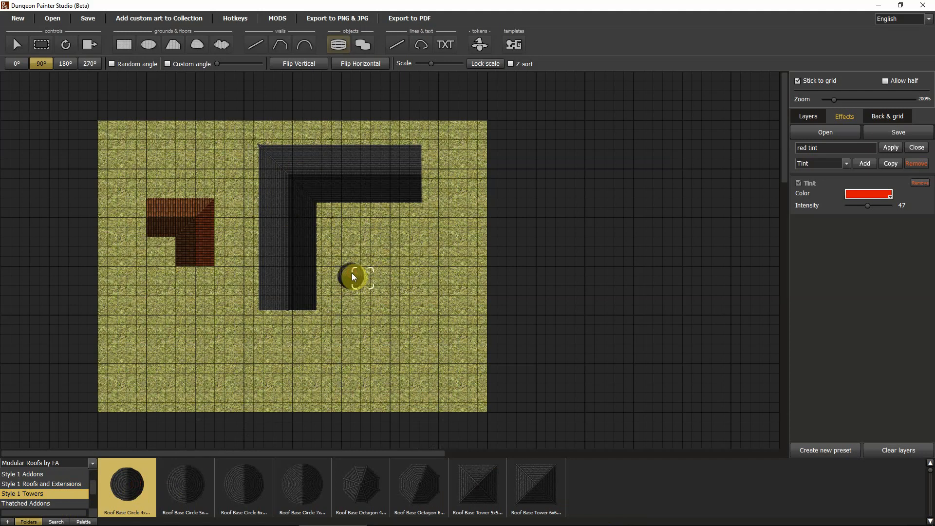
{"action": "left_click", "coordinate": [352, 273]}
{"action": "left_click", "coordinate": [365, 487]}
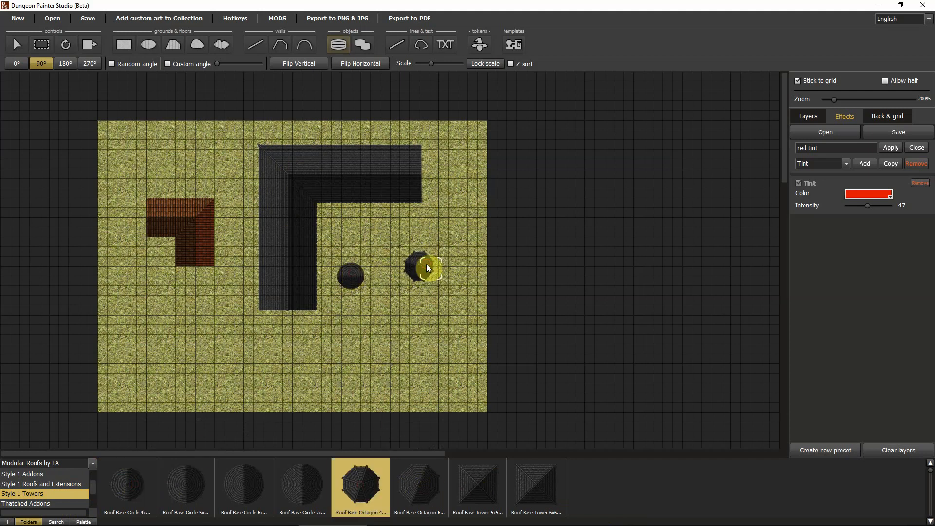
{"action": "left_click", "coordinate": [426, 266]}
Step: Apply the red tint preset to the octagonal tower roof and raise the tint intensity to 100
{"action": "left_click", "coordinate": [889, 149]}
{"action": "left_click_drag", "start_coordinate": [872, 205], "coordinate": [888, 206]}
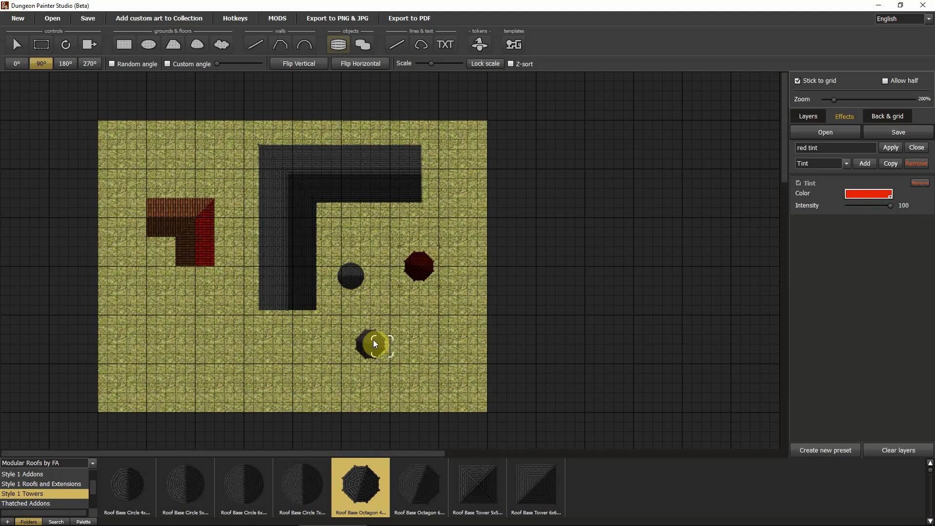
Step: Browse the thatched tower roof pieces in the Modular Roofs by FA collection
{"action": "scroll", "coordinate": [84, 479], "scroll_direction": "down", "scroll_amount": 1}
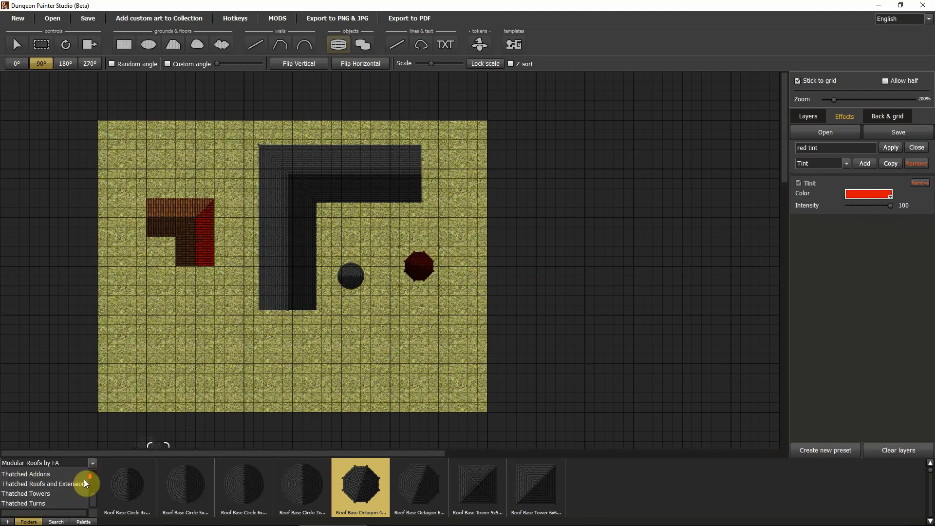
{"action": "left_click", "coordinate": [43, 494]}
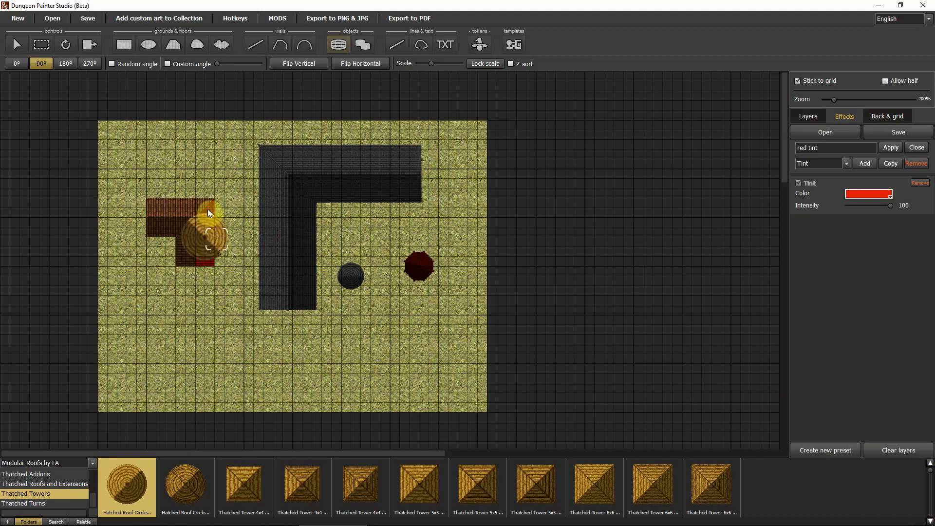
Step: Switch the object collection to dragonville and review the handpainted roof textures available for rectangular ground areas
{"action": "left_click", "coordinate": [91, 462]}
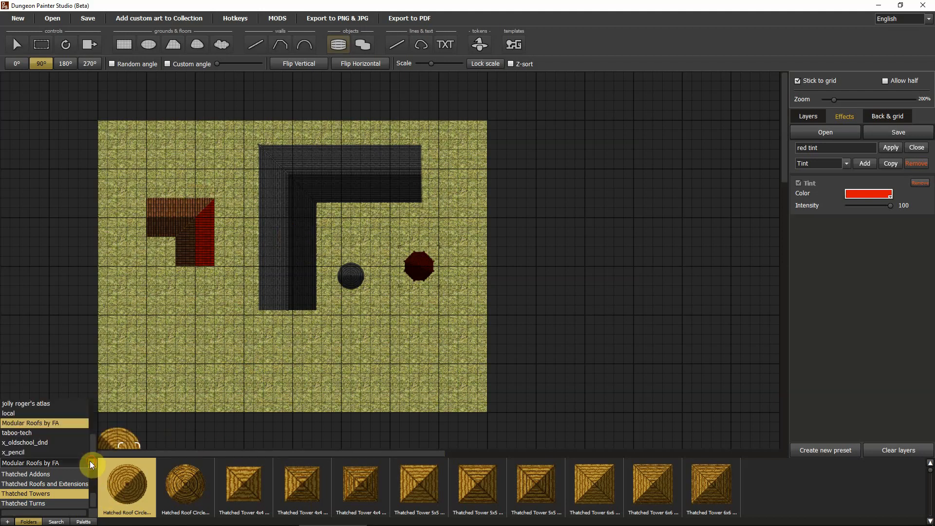
{"action": "scroll", "coordinate": [35, 407], "scroll_direction": "up", "scroll_amount": 5}
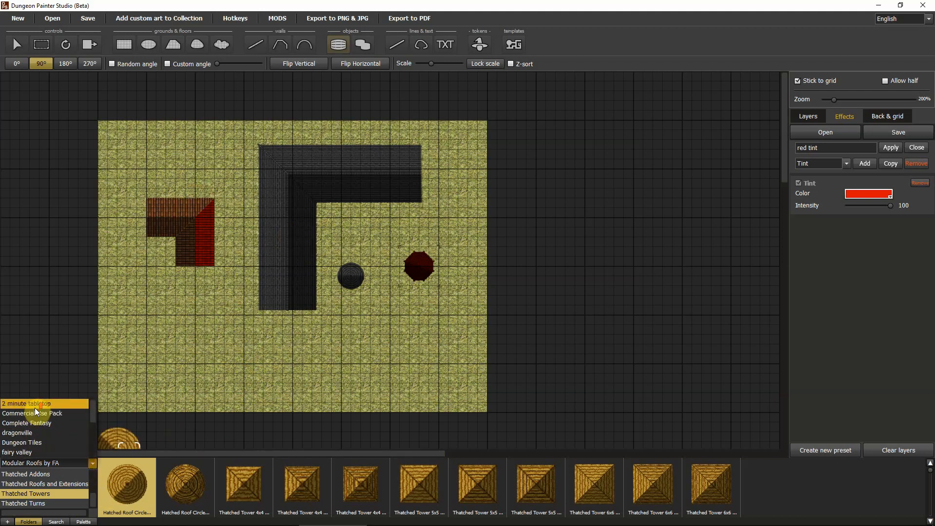
{"action": "left_click", "coordinate": [30, 433]}
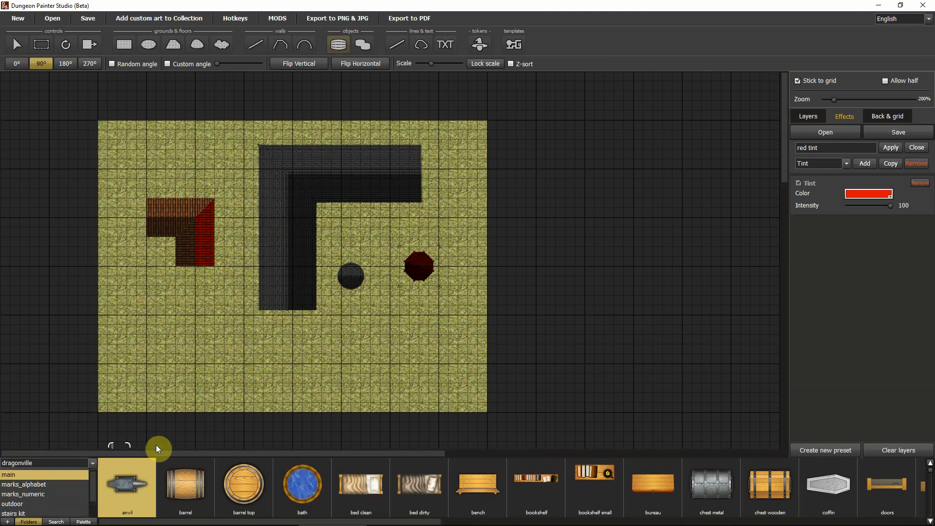
{"action": "left_click", "coordinate": [123, 45]}
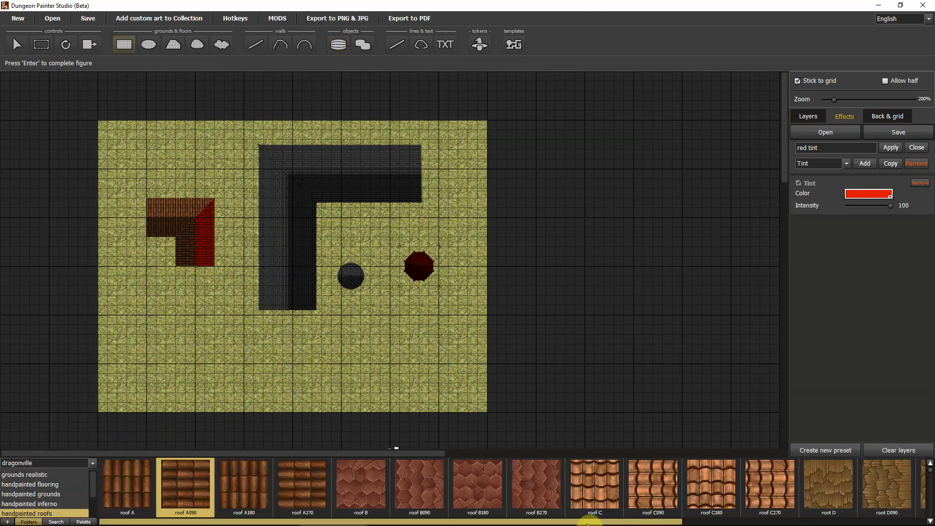
{"action": "left_click_drag", "start_coordinate": [587, 524], "coordinate": [468, 522]}
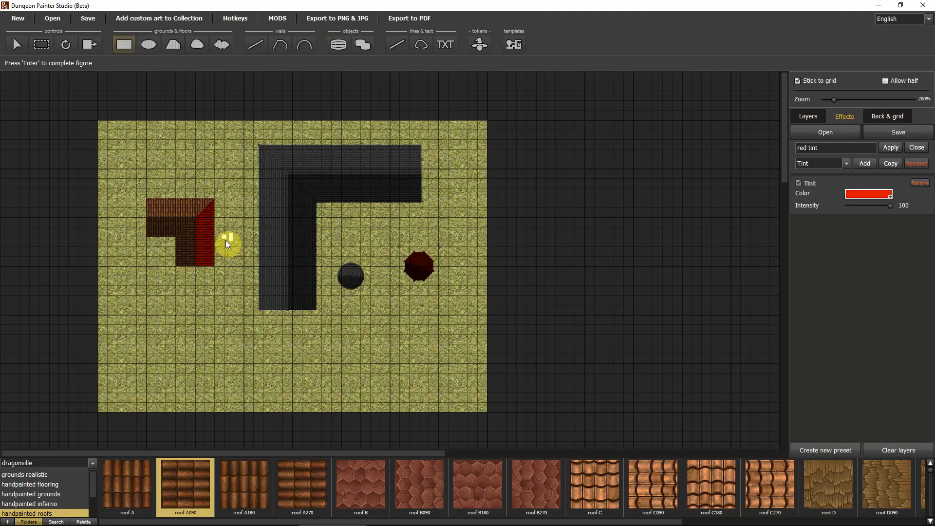
Step: Paint a wide stones D path from the map's lower-left corner with the largest grid brush, plus thinner side trails with smaller brushes
{"action": "left_click", "coordinate": [223, 42]}
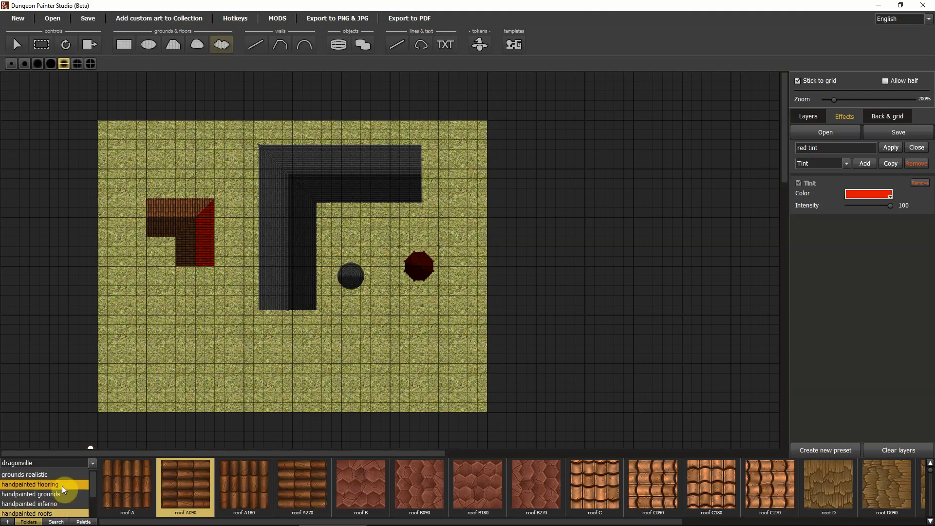
{"action": "left_click", "coordinate": [54, 474]}
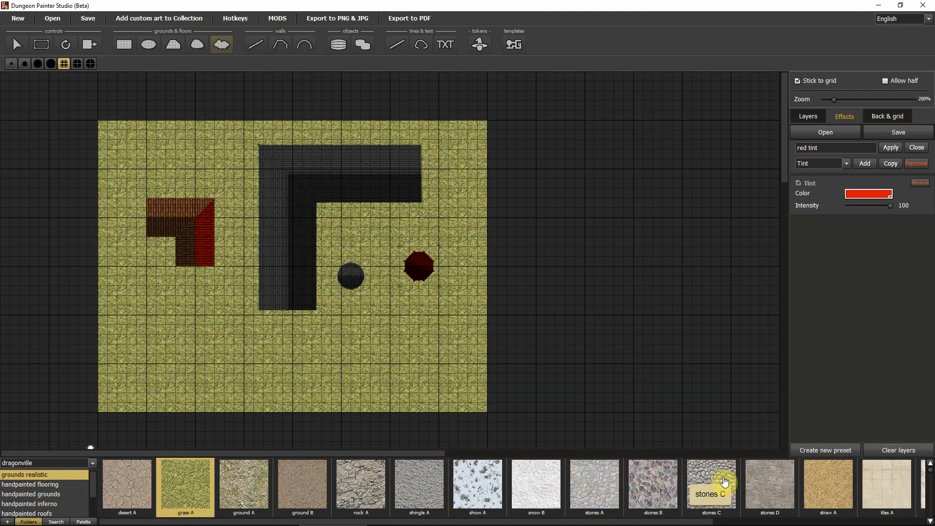
{"action": "left_click", "coordinate": [769, 477]}
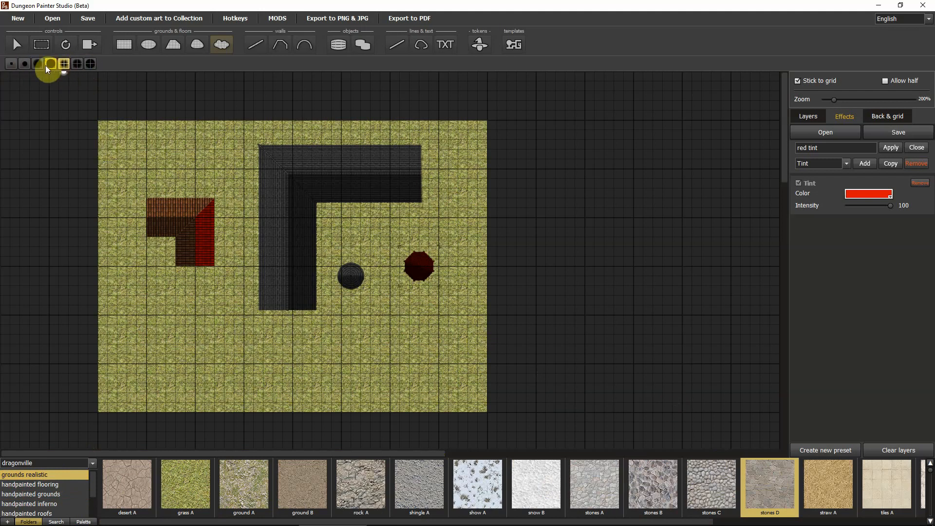
{"action": "left_click", "coordinate": [91, 65]}
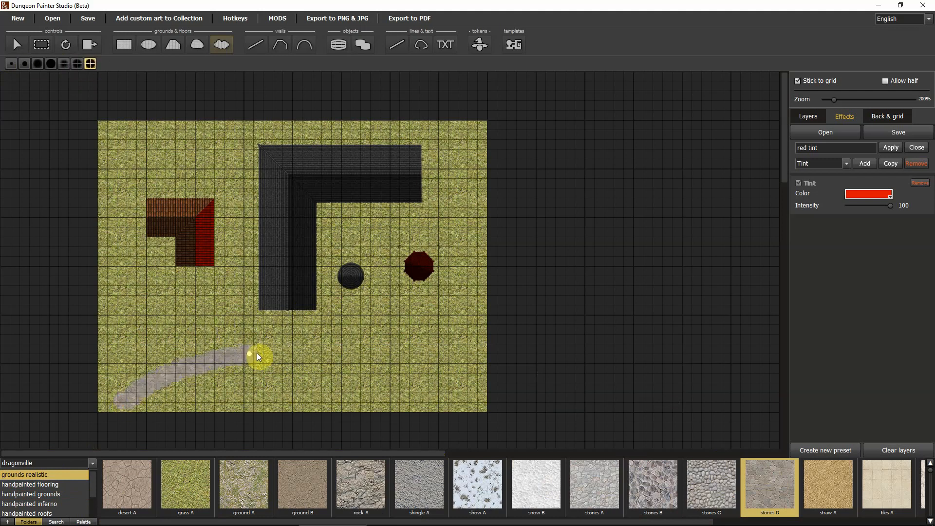
{"action": "left_click", "coordinate": [37, 64]}
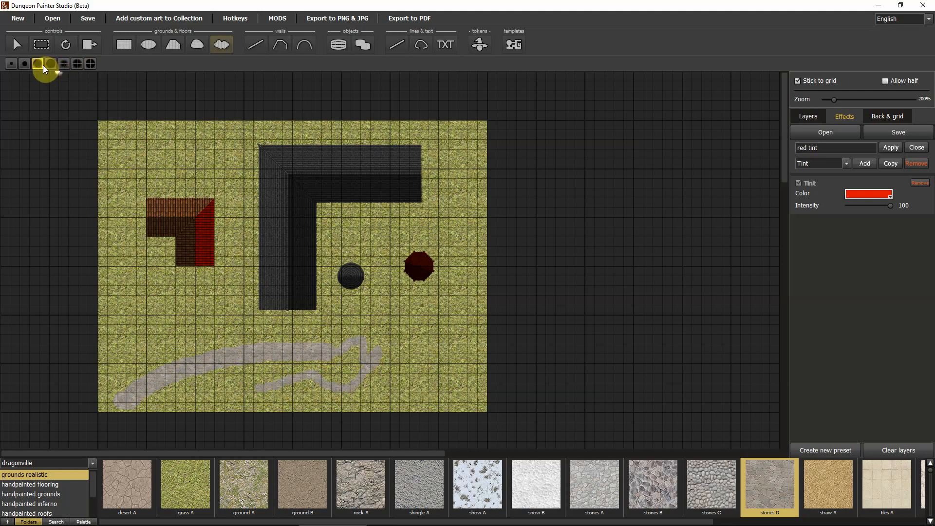
{"action": "left_click_drag", "start_coordinate": [144, 319], "coordinate": [262, 333]}
Step: With the largest grid brush, paint wide stones D paths to the map's upper-right corner and around the tiled house to the west edge
{"action": "left_click", "coordinate": [90, 63]}
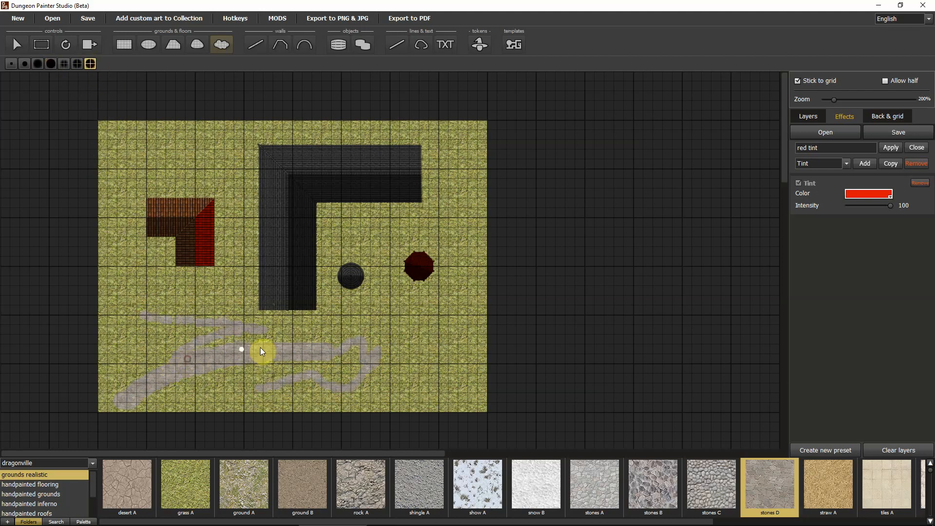
{"action": "left_click_drag", "start_coordinate": [260, 348], "coordinate": [333, 342]}
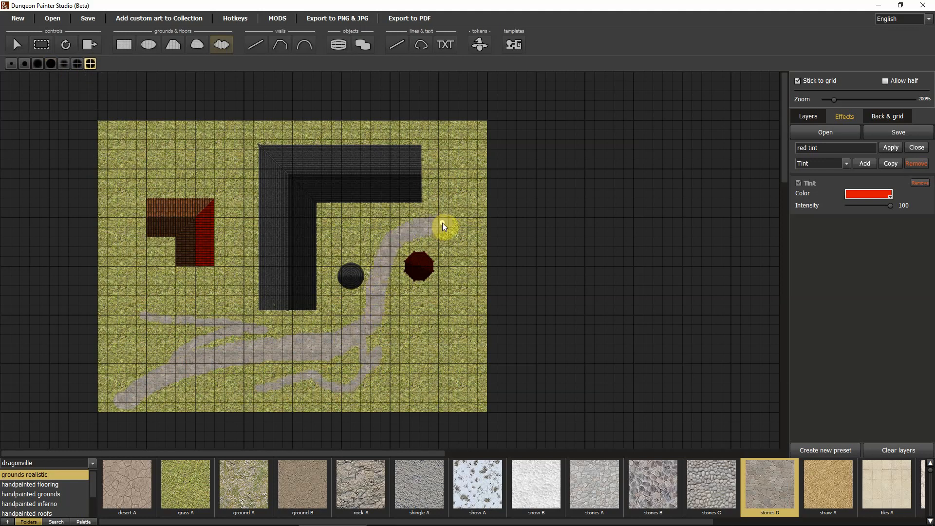
{"action": "left_click_drag", "start_coordinate": [478, 138], "coordinate": [478, 125]}
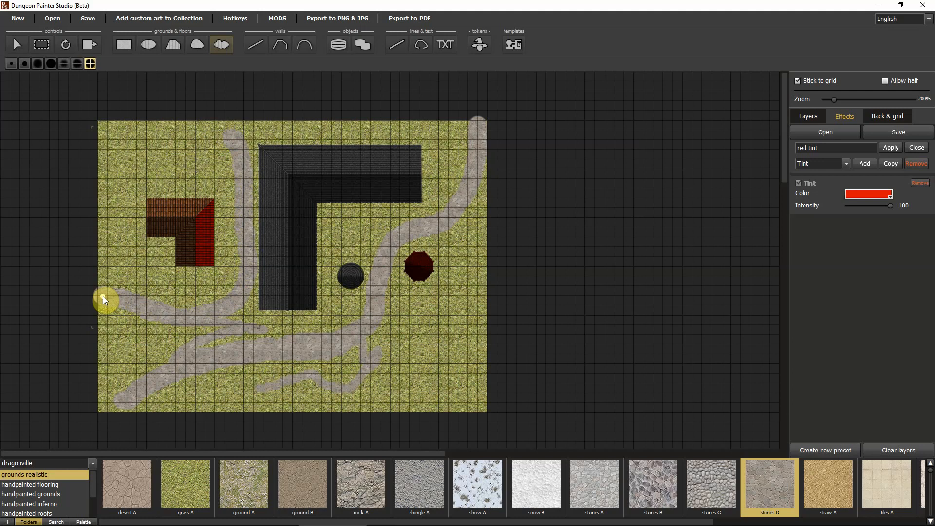
Step: Draw a straight rectangular stones D road across the map below the buildings, ending at the east edge
{"action": "left_click", "coordinate": [125, 47]}
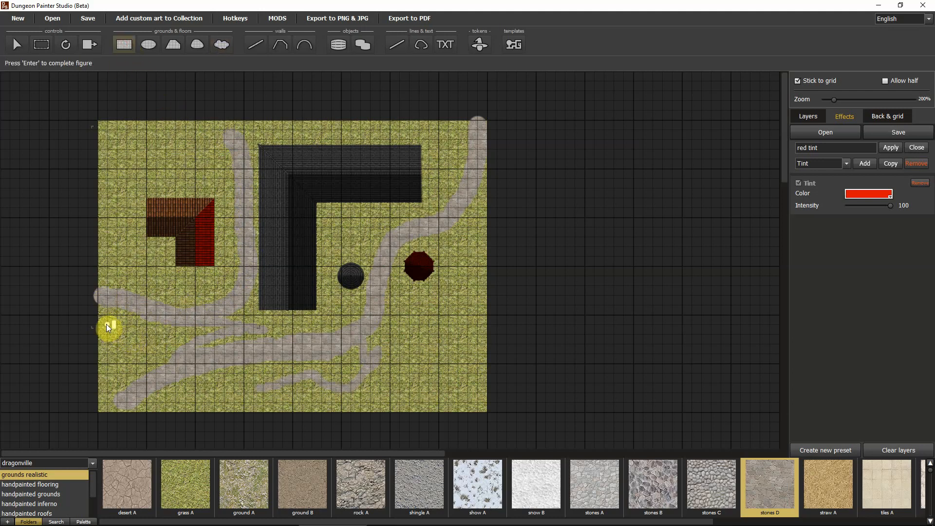
{"action": "left_click_drag", "start_coordinate": [123, 343], "coordinate": [483, 340]}
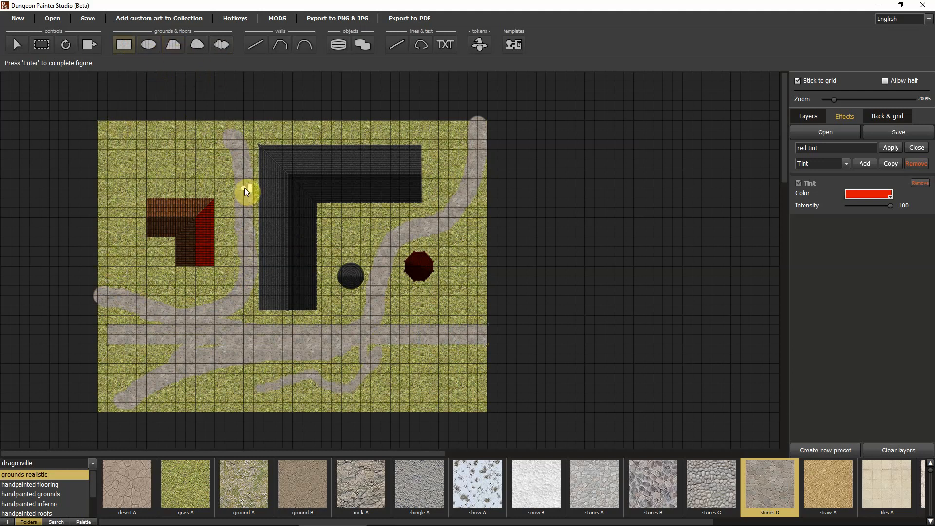
Step: Place two dragonville tree-small1 trees at locked maximum scale, one northeast of the red octagonal tower and one south of the straight road
{"action": "left_click", "coordinate": [93, 464]}
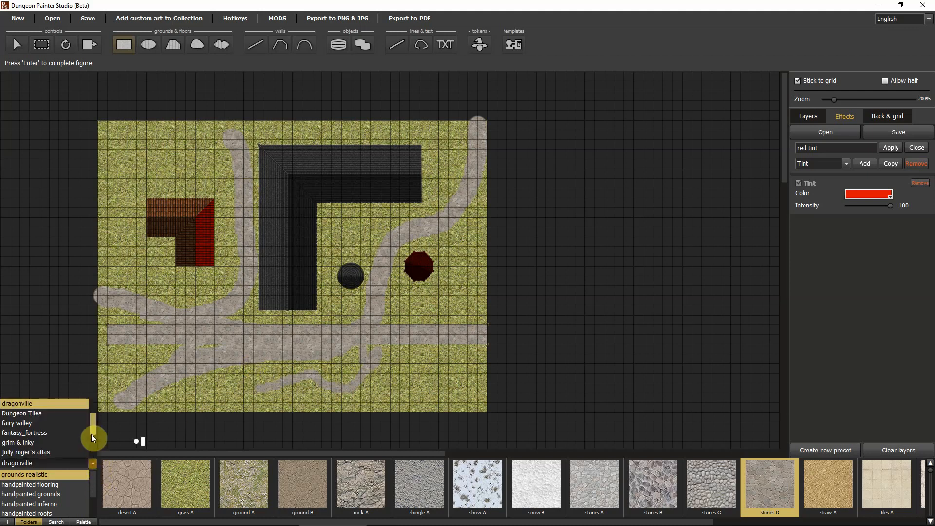
{"action": "left_click", "coordinate": [335, 39]}
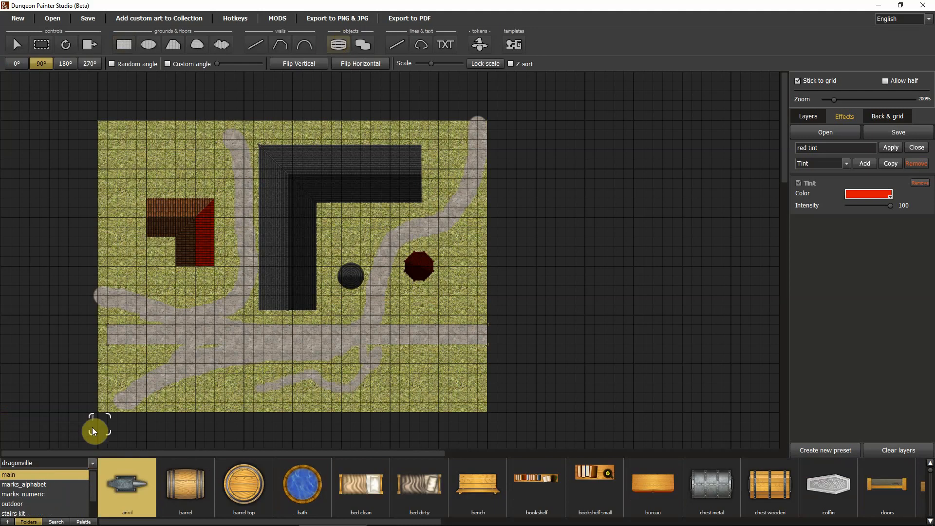
{"action": "scroll", "coordinate": [76, 487], "scroll_direction": "down", "scroll_amount": 1}
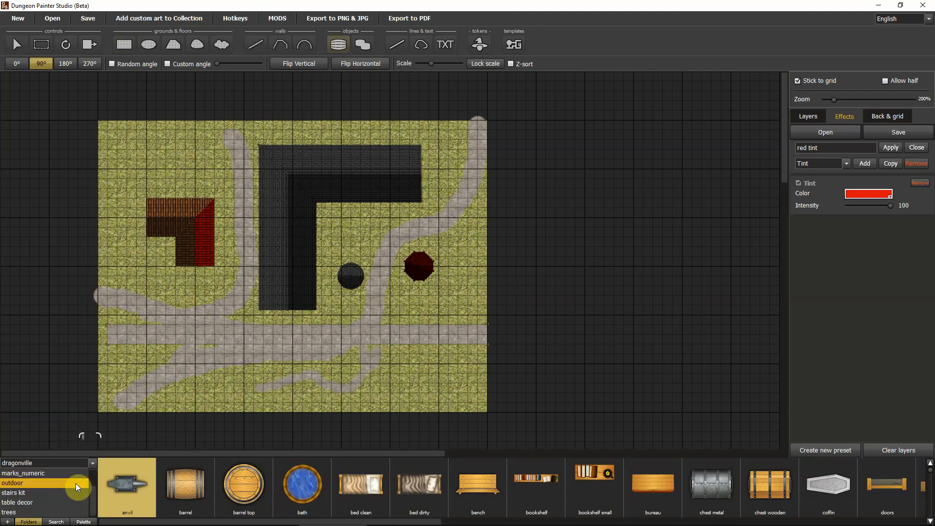
{"action": "left_click", "coordinate": [55, 504]}
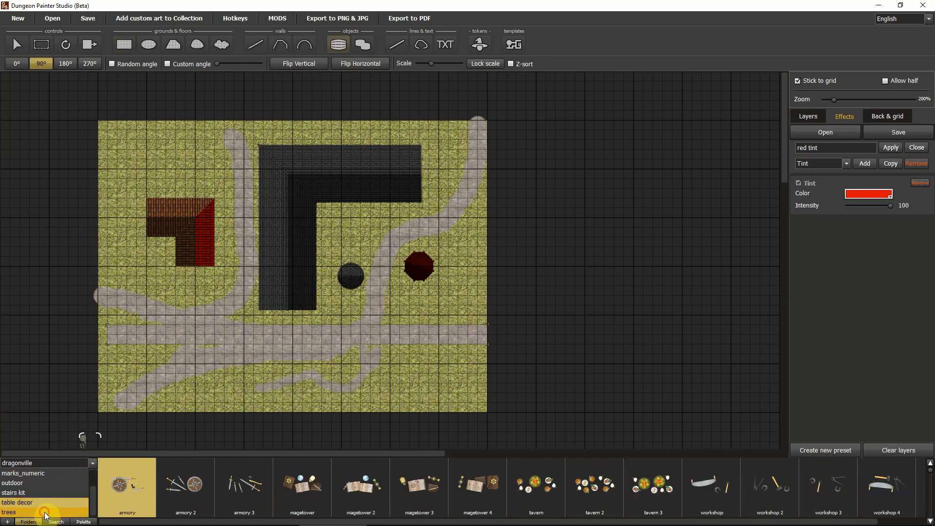
{"action": "left_click", "coordinate": [45, 512]}
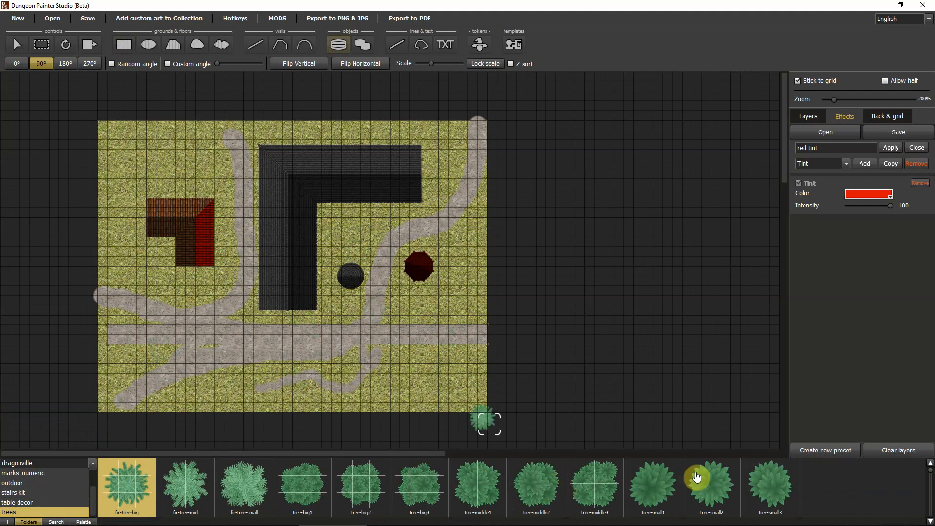
{"action": "left_click", "coordinate": [653, 487]}
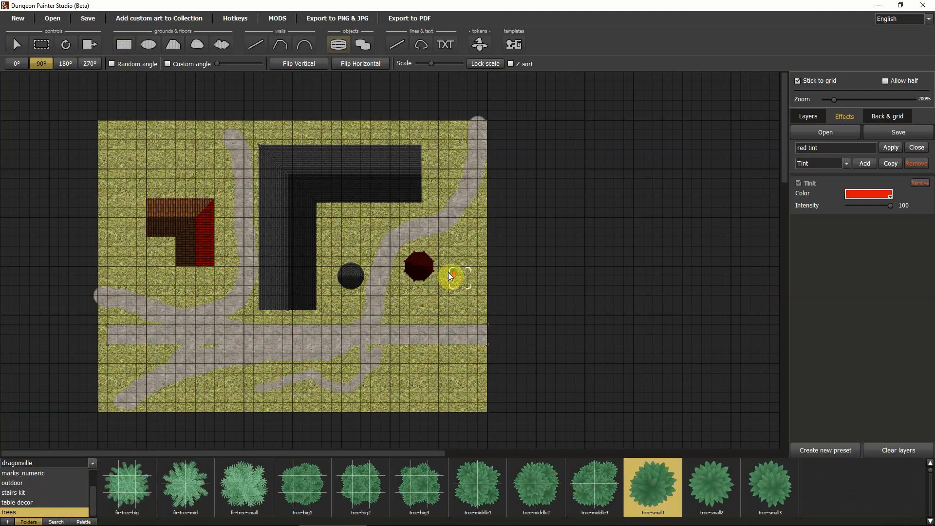
{"action": "left_click_drag", "start_coordinate": [432, 63], "coordinate": [466, 67]}
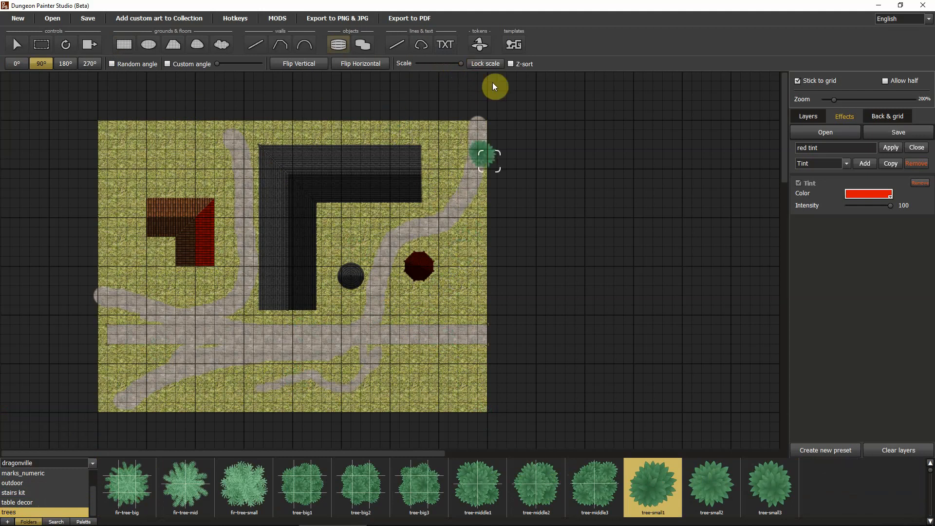
{"action": "left_click", "coordinate": [478, 64]}
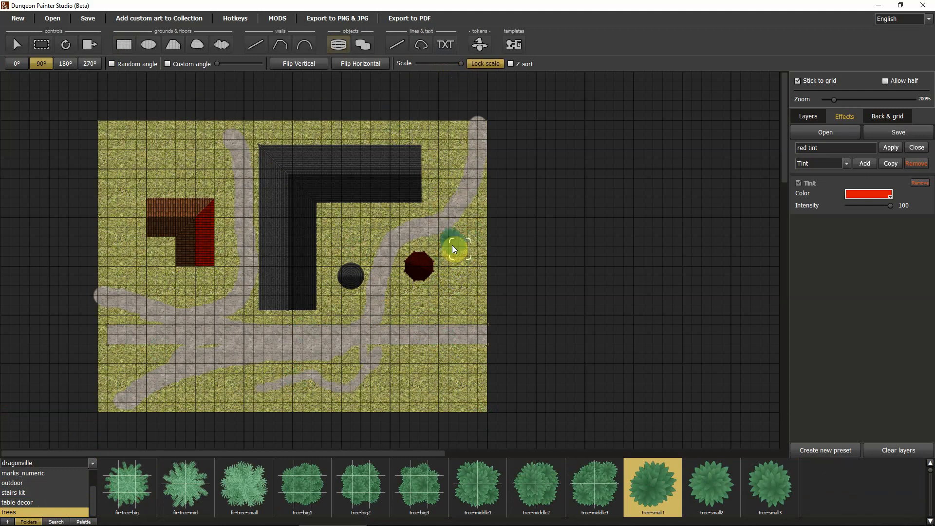
{"action": "left_click", "coordinate": [452, 247]}
{"action": "left_click", "coordinate": [413, 366]}
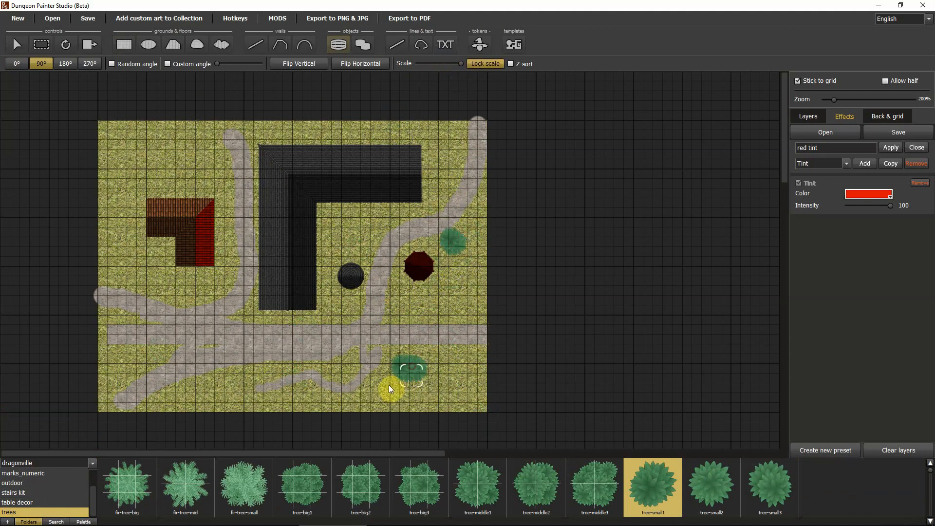
Step: Place two tree-middle1 trees, one southeast of the red octagonal tower and one below the road south of the dark roof
{"action": "left_click", "coordinate": [476, 497]}
{"action": "left_click", "coordinate": [445, 297]}
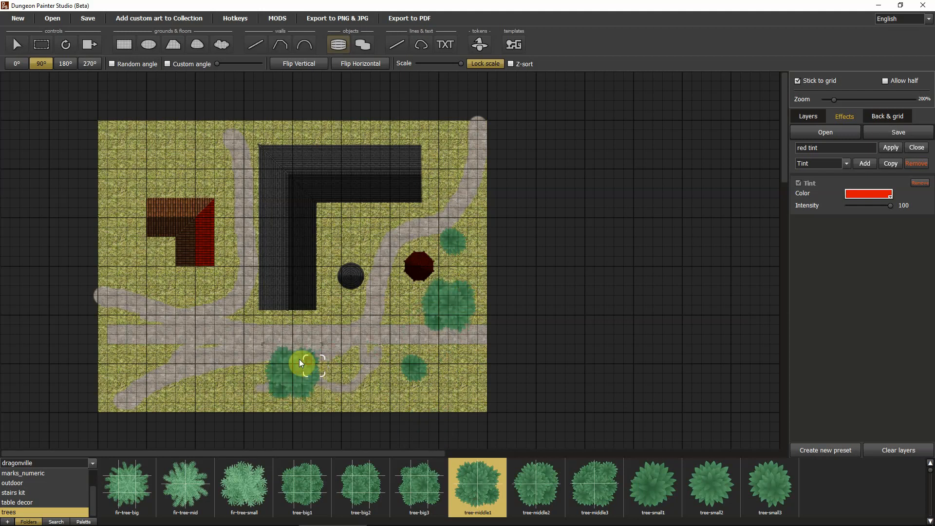
{"action": "left_click", "coordinate": [299, 358]}
Step: Place two fir-tree-small trees north of the tiled house and one fir-tree-mid on the lower-left stone path
{"action": "left_click", "coordinate": [243, 487]}
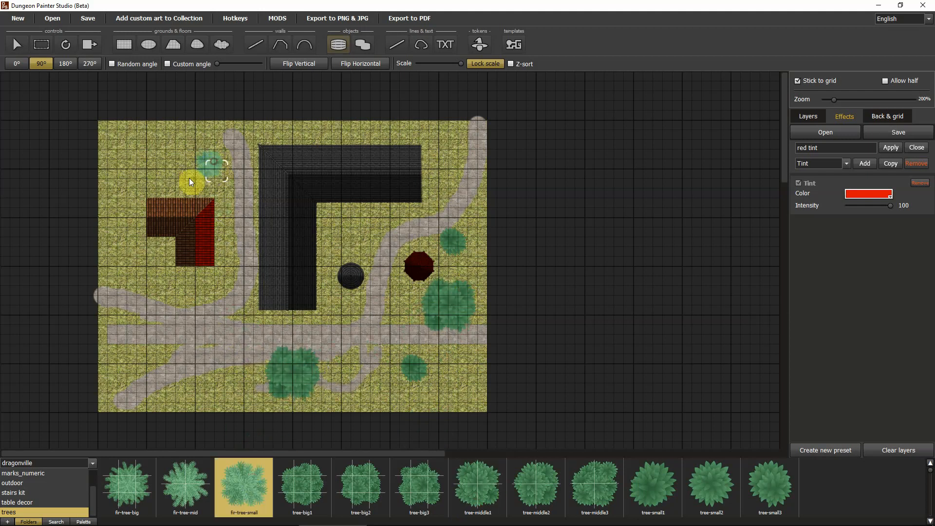
{"action": "left_click", "coordinate": [120, 183]}
{"action": "left_click", "coordinate": [166, 482]}
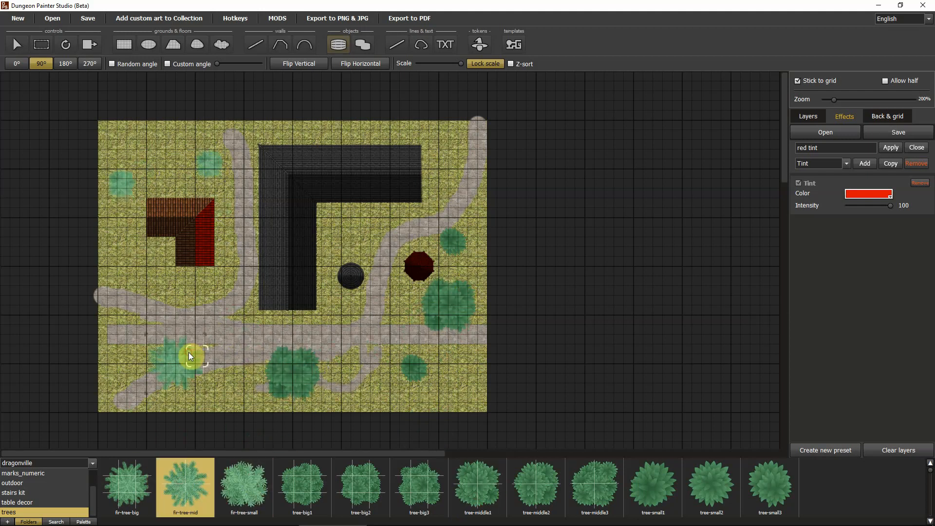
{"action": "left_click", "coordinate": [189, 352]}
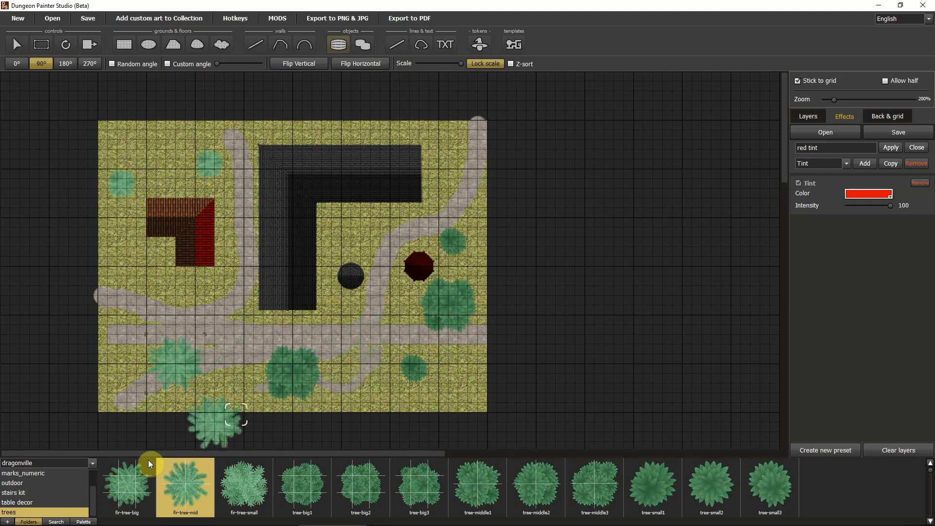
Step: Try placing bush5 from the fairy valley forest folder beside the small tree in the map's southeast area
{"action": "left_click", "coordinate": [92, 461]}
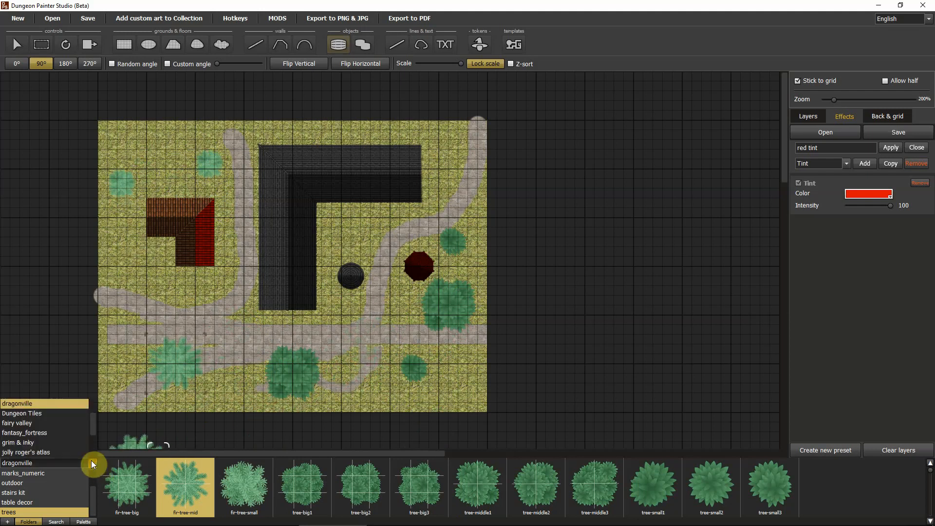
{"action": "left_click", "coordinate": [75, 424]}
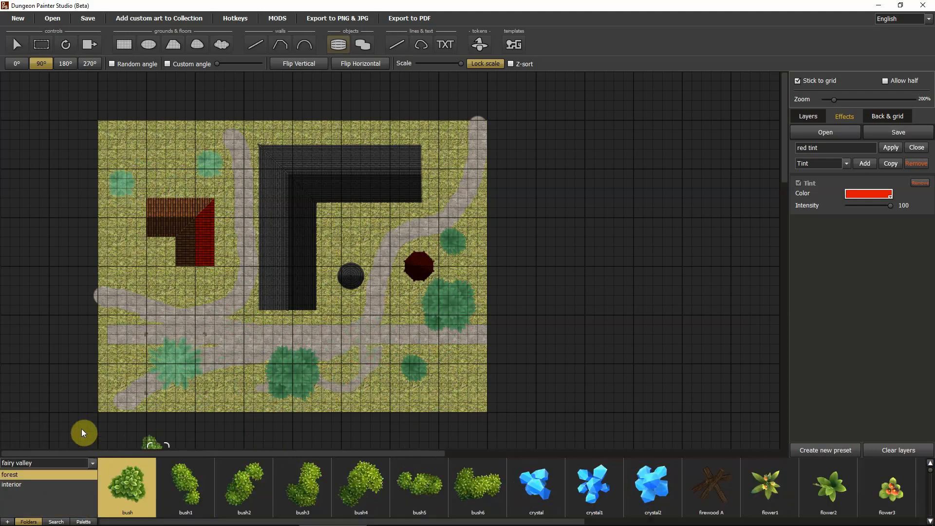
{"action": "left_click", "coordinate": [438, 487]}
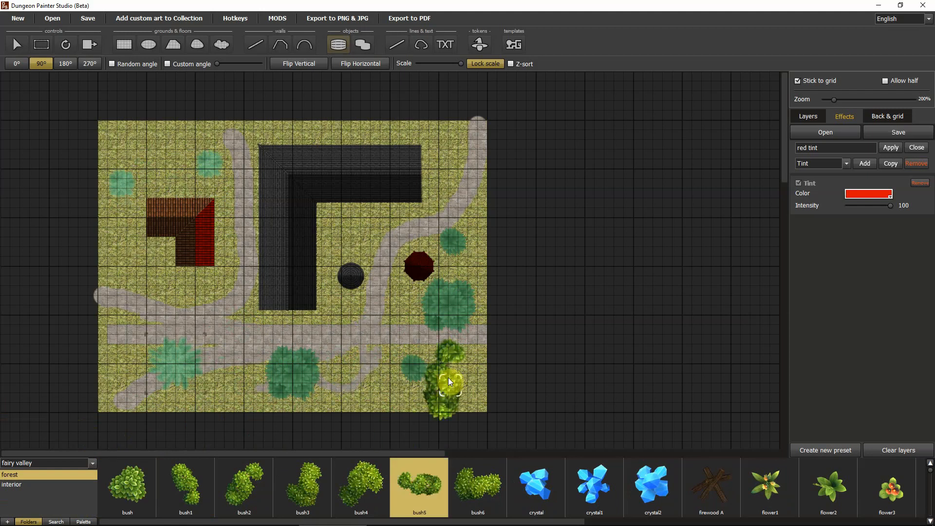
{"action": "left_click", "coordinate": [412, 377]}
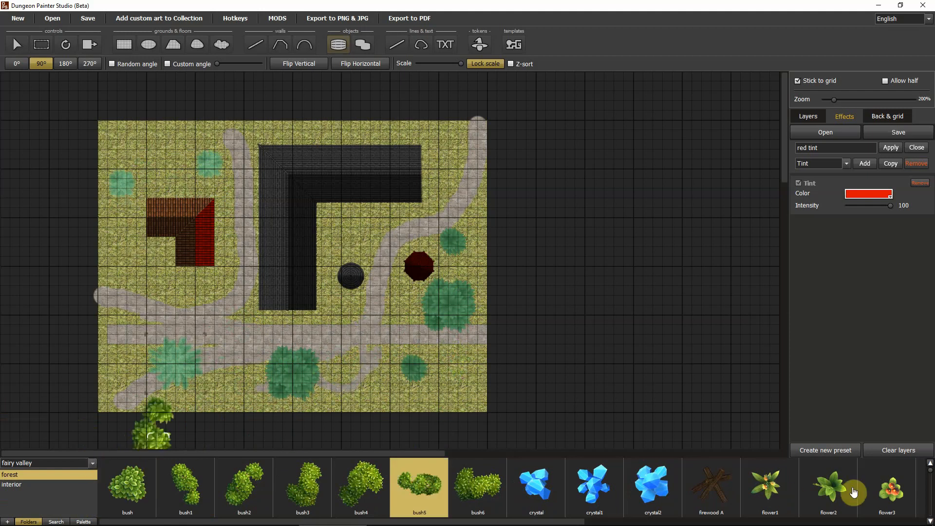
Step: Look through the fantasy_fortress and Complete Fantasy object folders for decorations, including barrels & boxes, books & scrolls and columns
{"action": "left_click", "coordinate": [88, 463]}
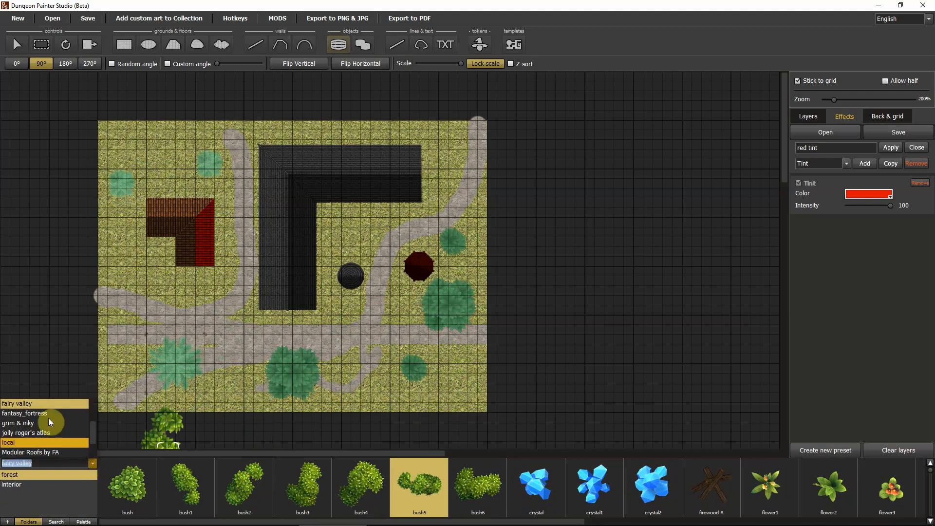
{"action": "left_click", "coordinate": [49, 414]}
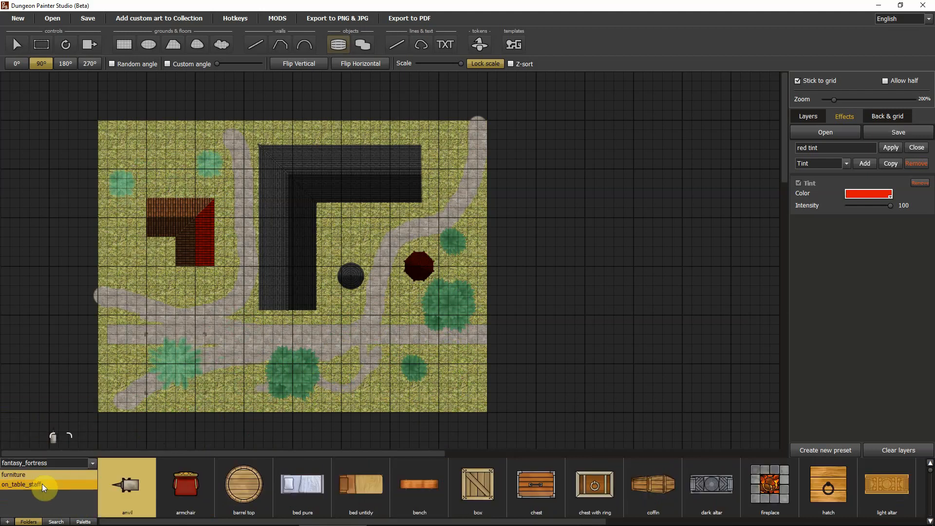
{"action": "left_click", "coordinate": [93, 463]}
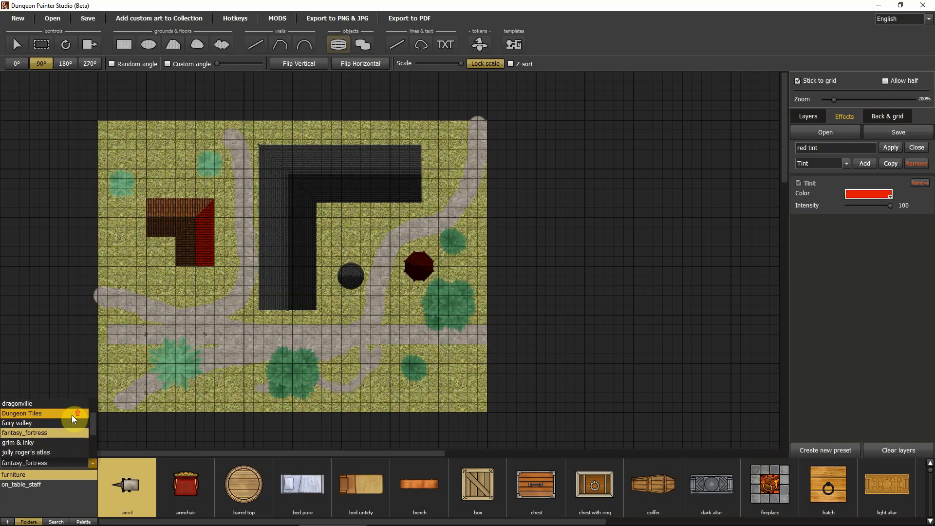
{"action": "scroll", "coordinate": [71, 415], "scroll_direction": "up", "scroll_amount": 1}
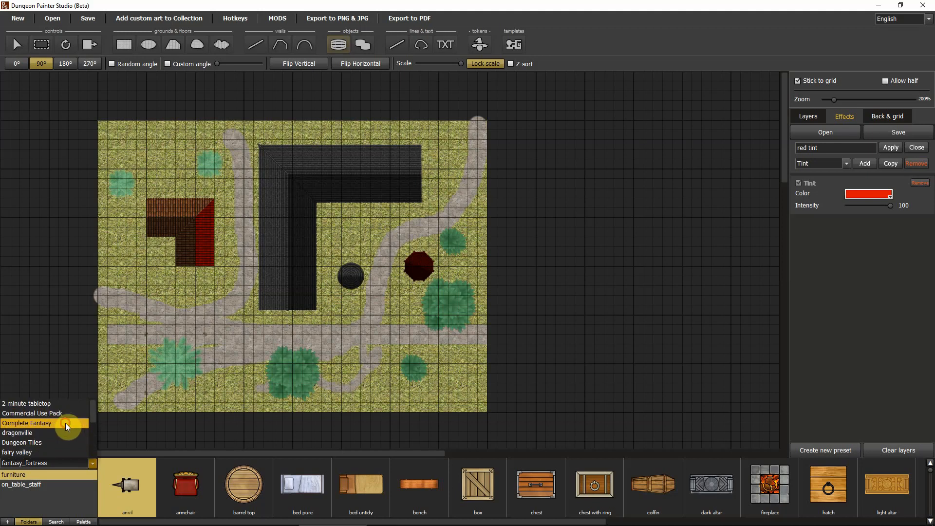
{"action": "left_click", "coordinate": [65, 423]}
{"action": "scroll", "coordinate": [54, 488], "scroll_direction": "down", "scroll_amount": 3}
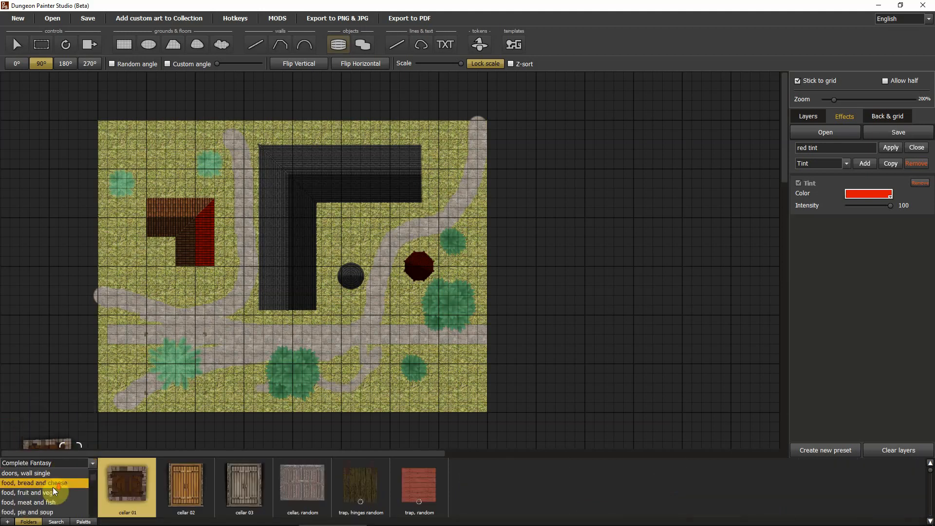
{"action": "scroll", "coordinate": [53, 487], "scroll_direction": "down", "scroll_amount": 3}
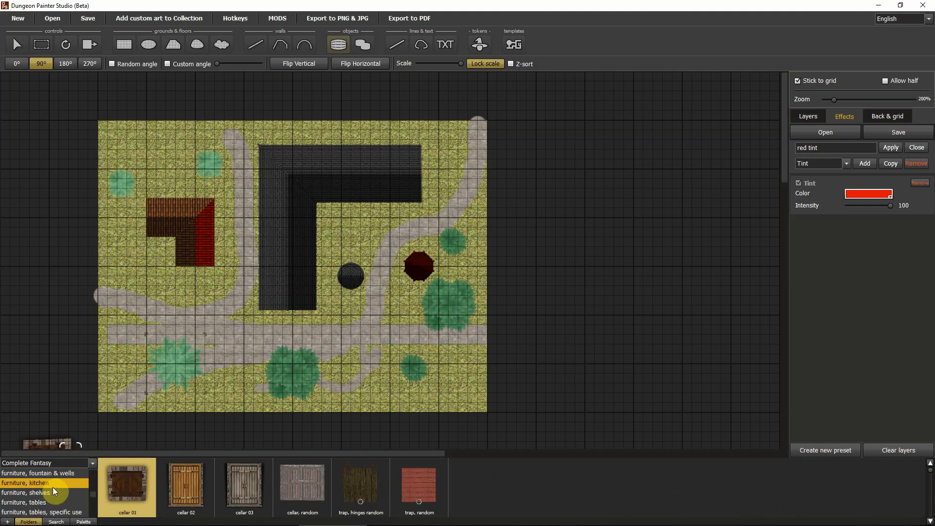
{"action": "scroll", "coordinate": [53, 487], "scroll_direction": "down", "scroll_amount": 3}
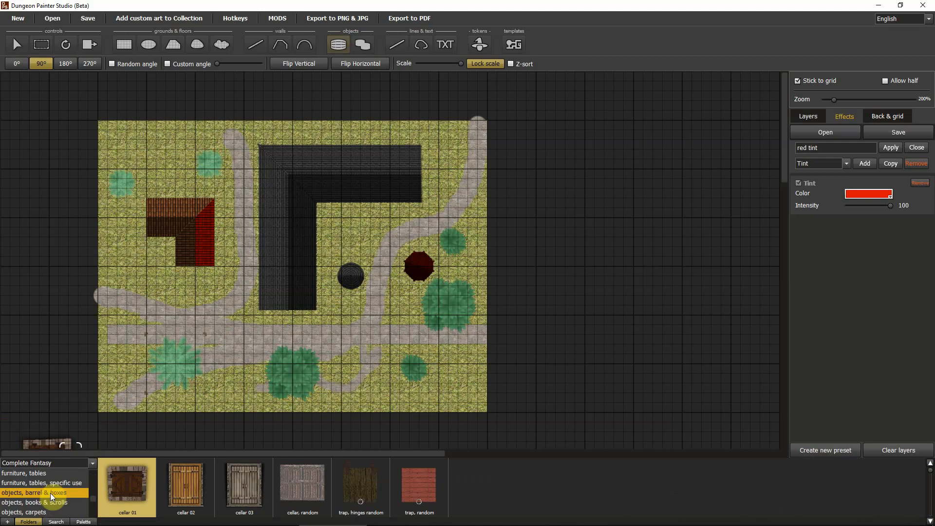
{"action": "left_click", "coordinate": [50, 493]}
{"action": "left_click", "coordinate": [48, 501]}
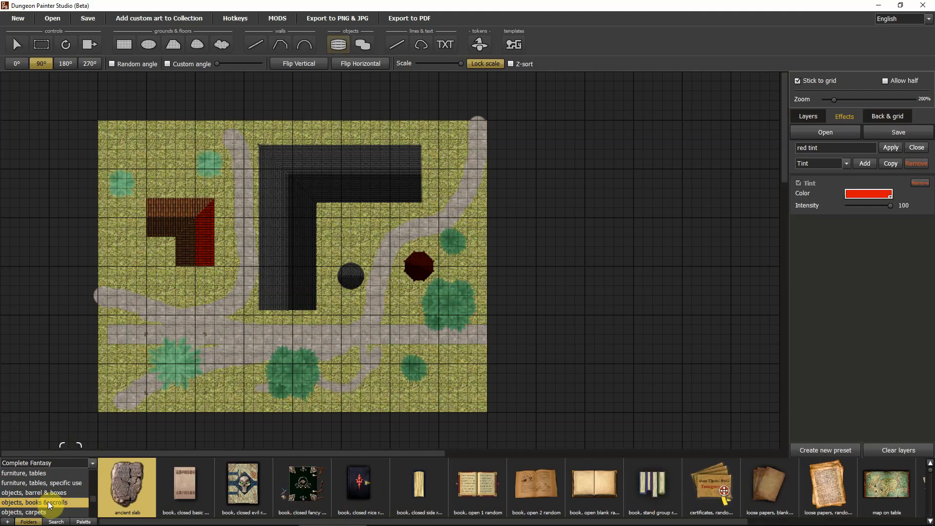
{"action": "scroll", "coordinate": [47, 502], "scroll_direction": "down", "scroll_amount": 5}
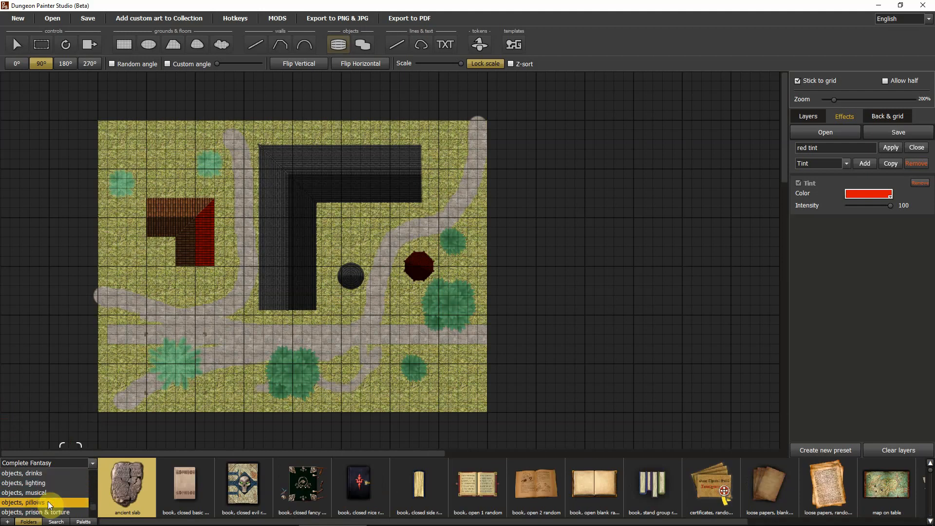
{"action": "scroll", "coordinate": [47, 501], "scroll_direction": "down", "scroll_amount": 4}
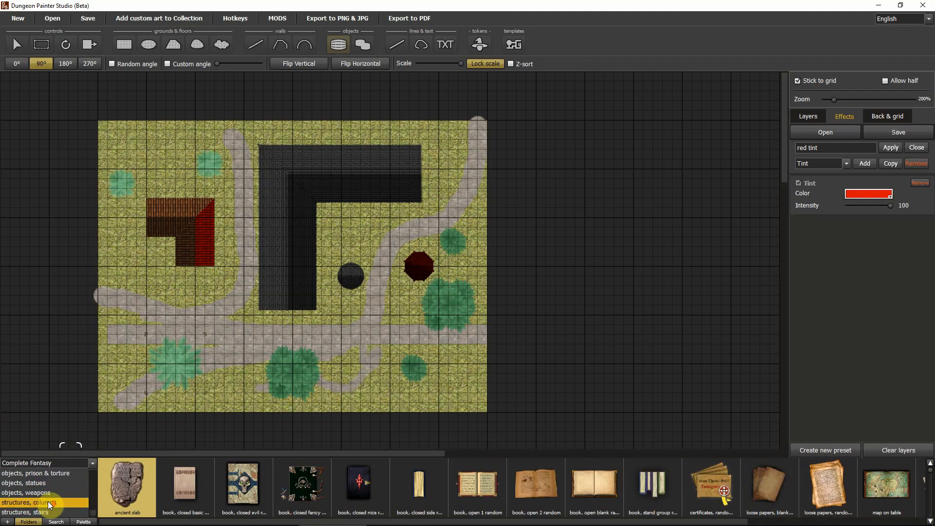
{"action": "left_click", "coordinate": [48, 501]}
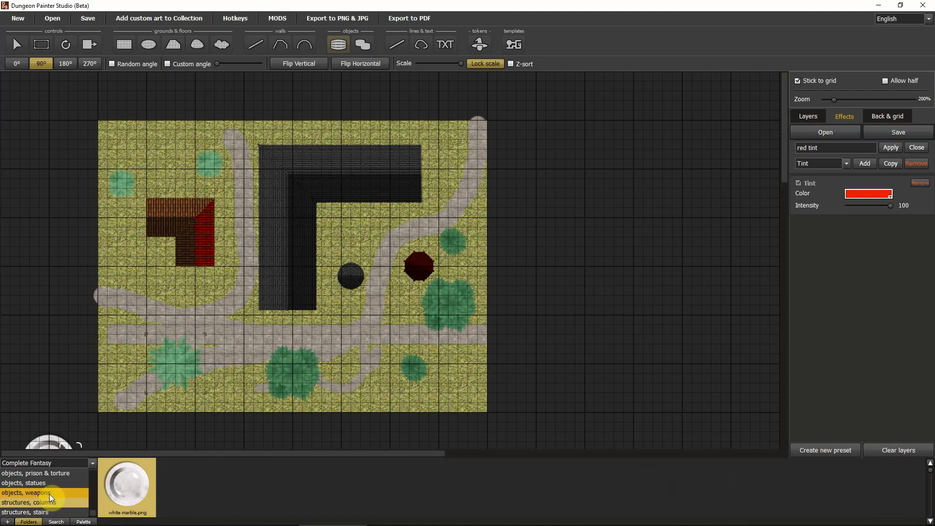
Step: Place the second suit-of-armour statue from Complete Fantasy's "objects, statues" folder just north of the round dark tower, beside the curved path
{"action": "scroll", "coordinate": [49, 494], "scroll_direction": "up", "scroll_amount": 2}
{"action": "left_click", "coordinate": [46, 505]}
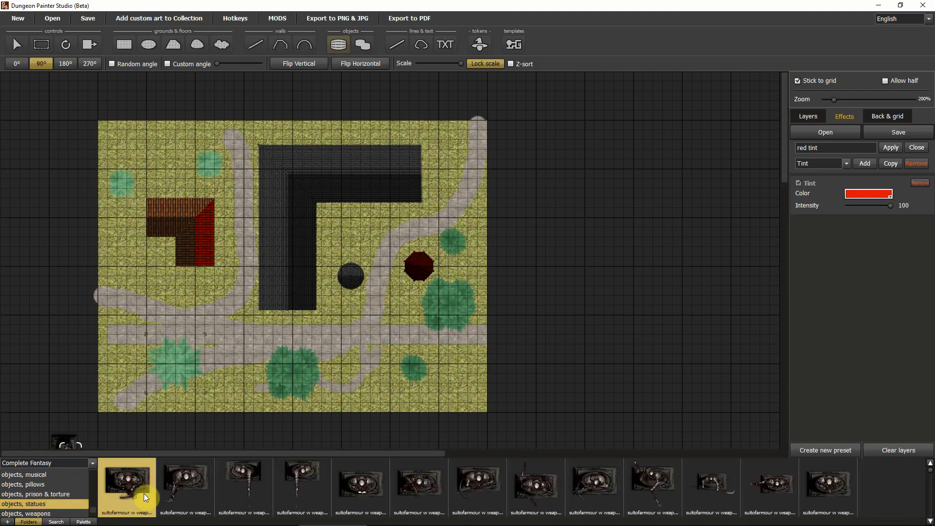
{"action": "left_click", "coordinate": [197, 479]}
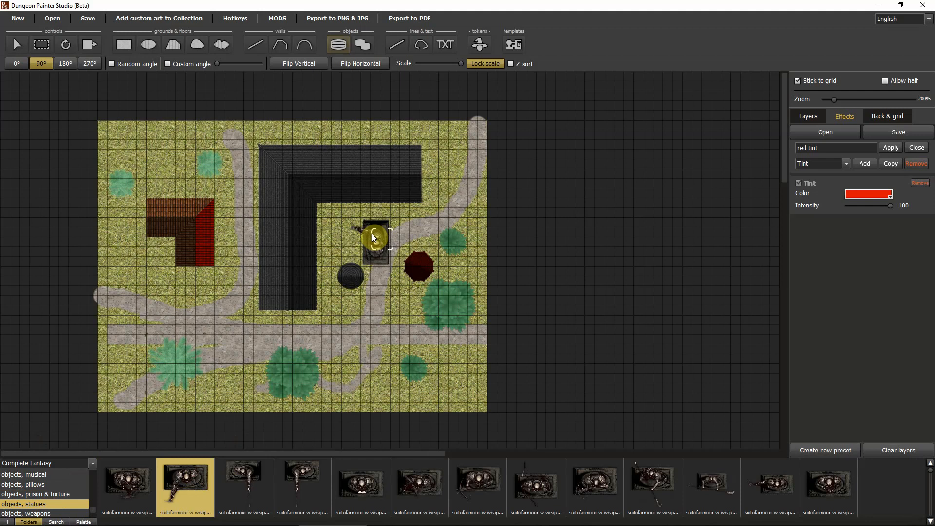
{"action": "left_click", "coordinate": [372, 233]}
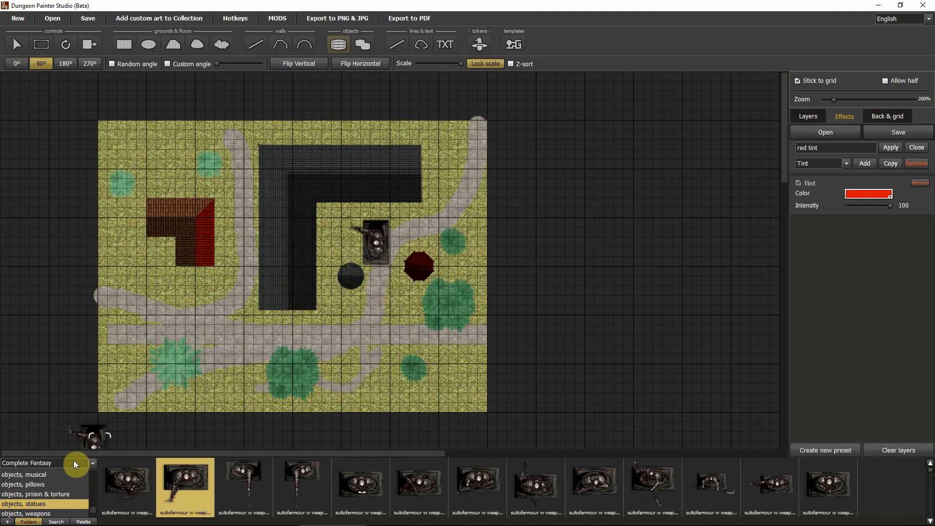
{"action": "left_click", "coordinate": [149, 44]}
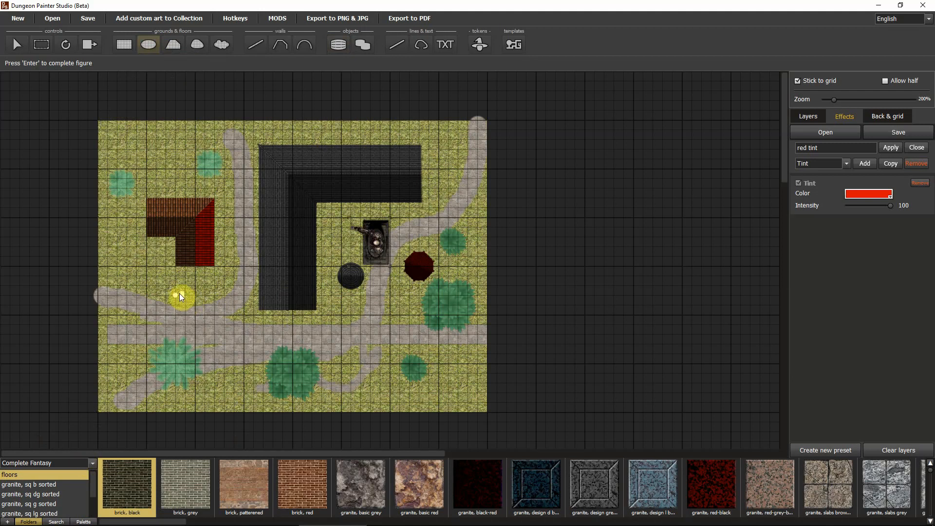
{"action": "left_click_drag", "start_coordinate": [179, 293], "coordinate": [210, 338]}
{"action": "right_click", "coordinate": [209, 338]}
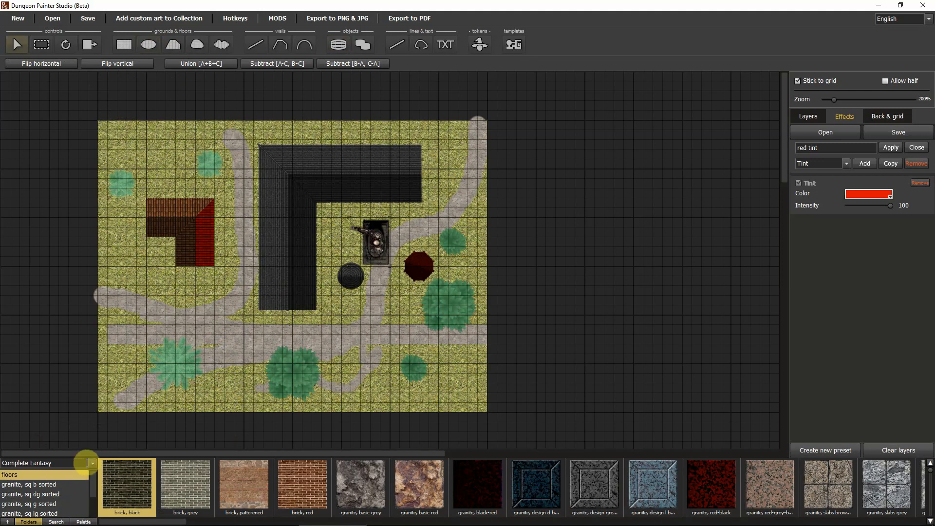
Step: Draw a 4x4 circle in tiles C from dragonville's grounds realistic folder on the path junction south of the tiled house
{"action": "left_click", "coordinate": [92, 463]}
{"action": "left_click", "coordinate": [61, 413]}
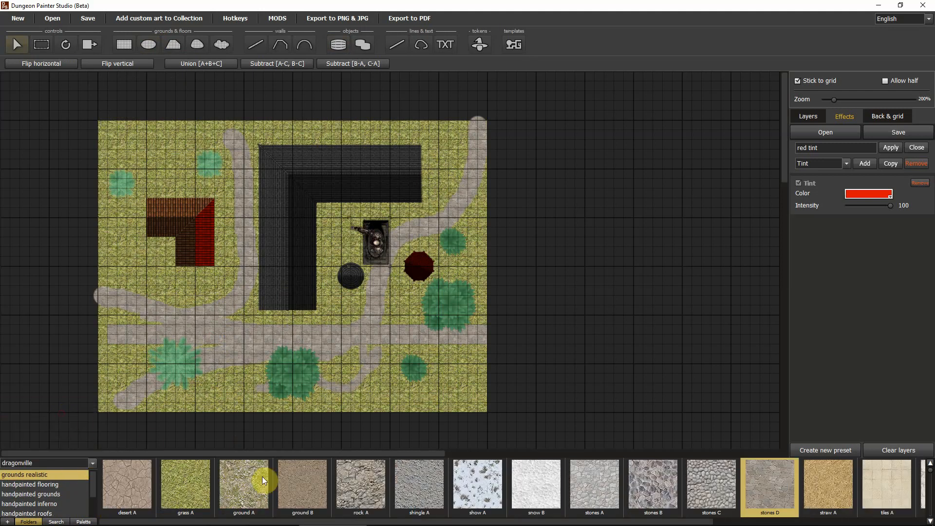
{"action": "left_click_drag", "start_coordinate": [595, 523], "coordinate": [804, 523]}
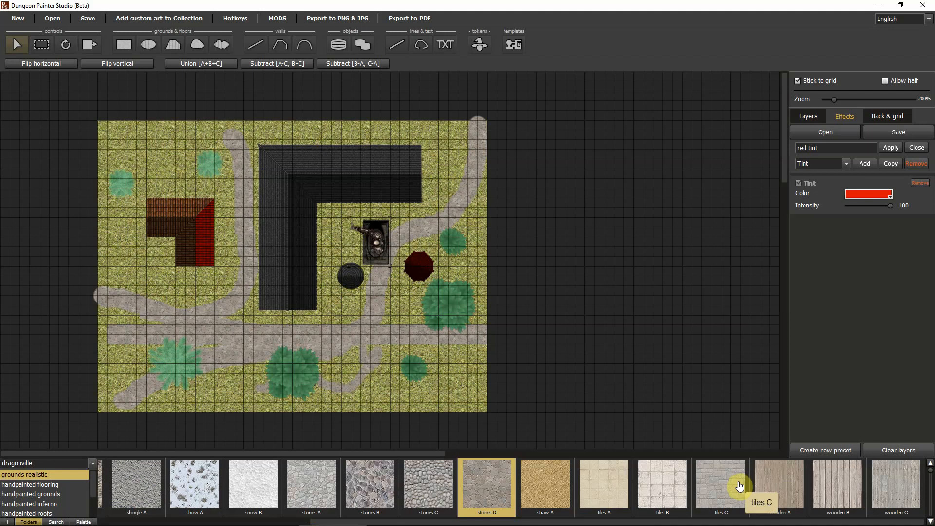
{"action": "left_click", "coordinate": [707, 479]}
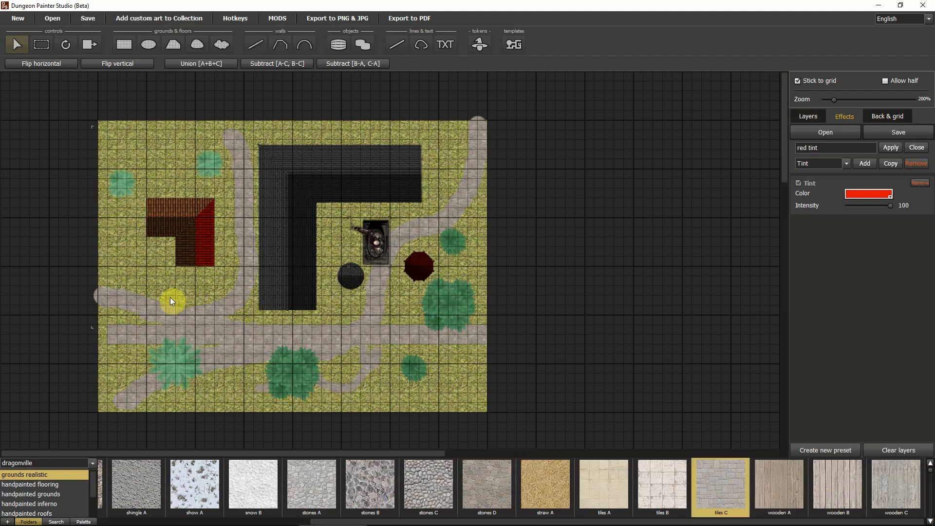
{"action": "left_click_drag", "start_coordinate": [162, 291], "coordinate": [202, 323]}
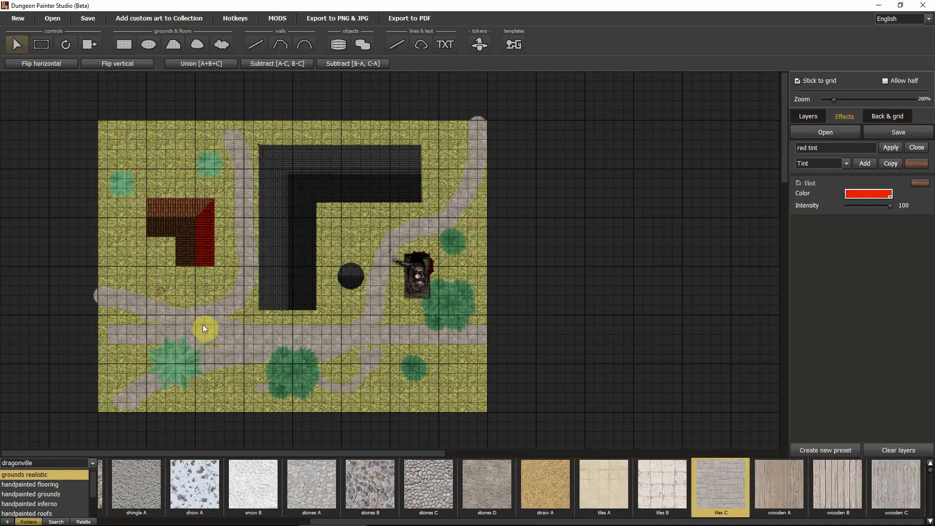
{"action": "left_click", "coordinate": [149, 44]}
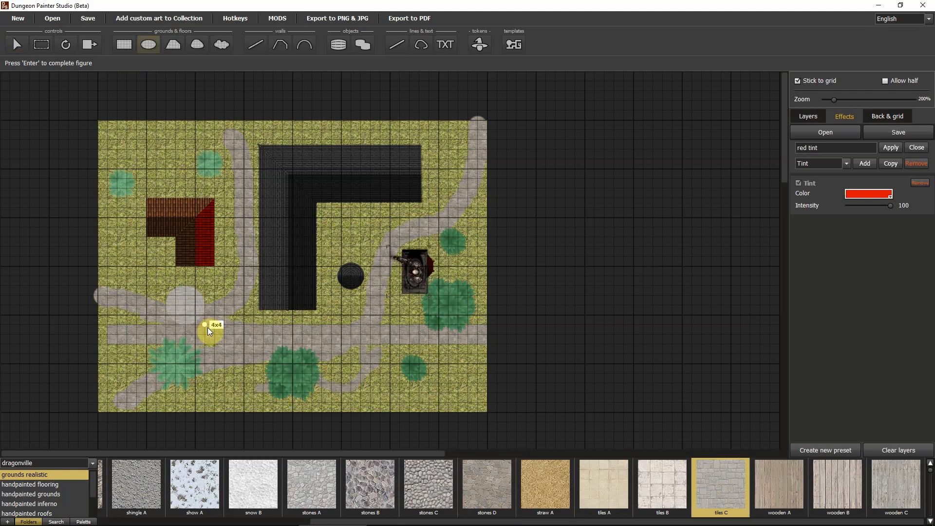
Step: Choose the water texture from dragonville's handpainted grounds folder for the ellipse tool
{"action": "left_click", "coordinate": [73, 496]}
{"action": "left_click_drag", "start_coordinate": [292, 522], "coordinate": [828, 522]}
{"action": "left_click", "coordinate": [896, 485]}
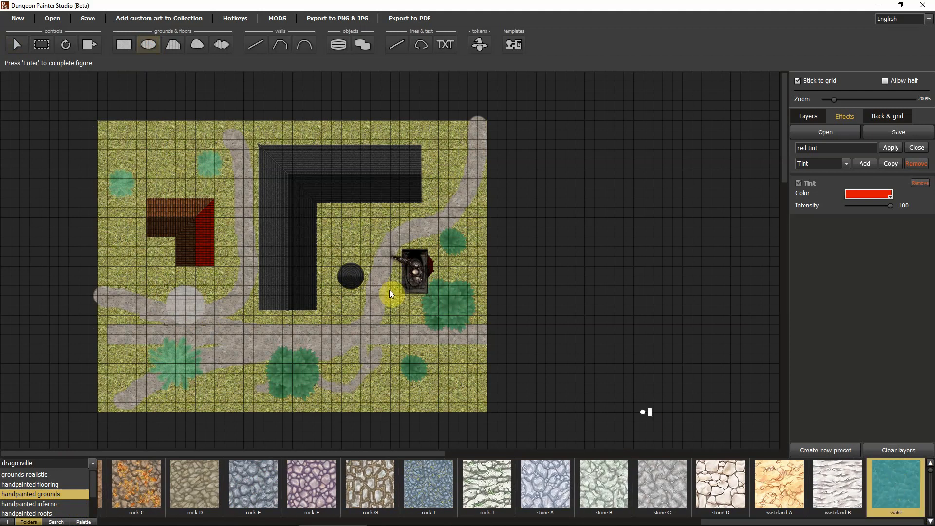